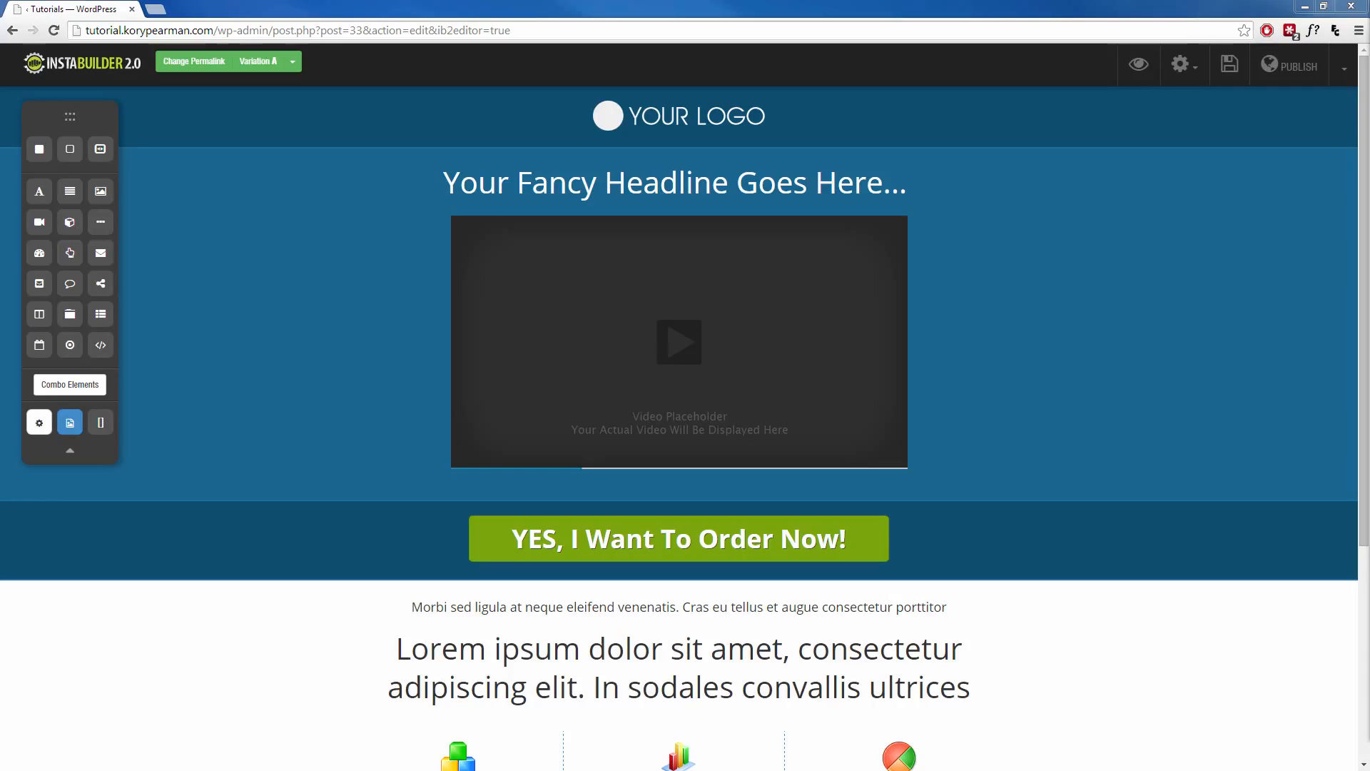
# Step: Add a Countdown element to the page directly above the main headline
pyautogui.moveTo(370, 553)
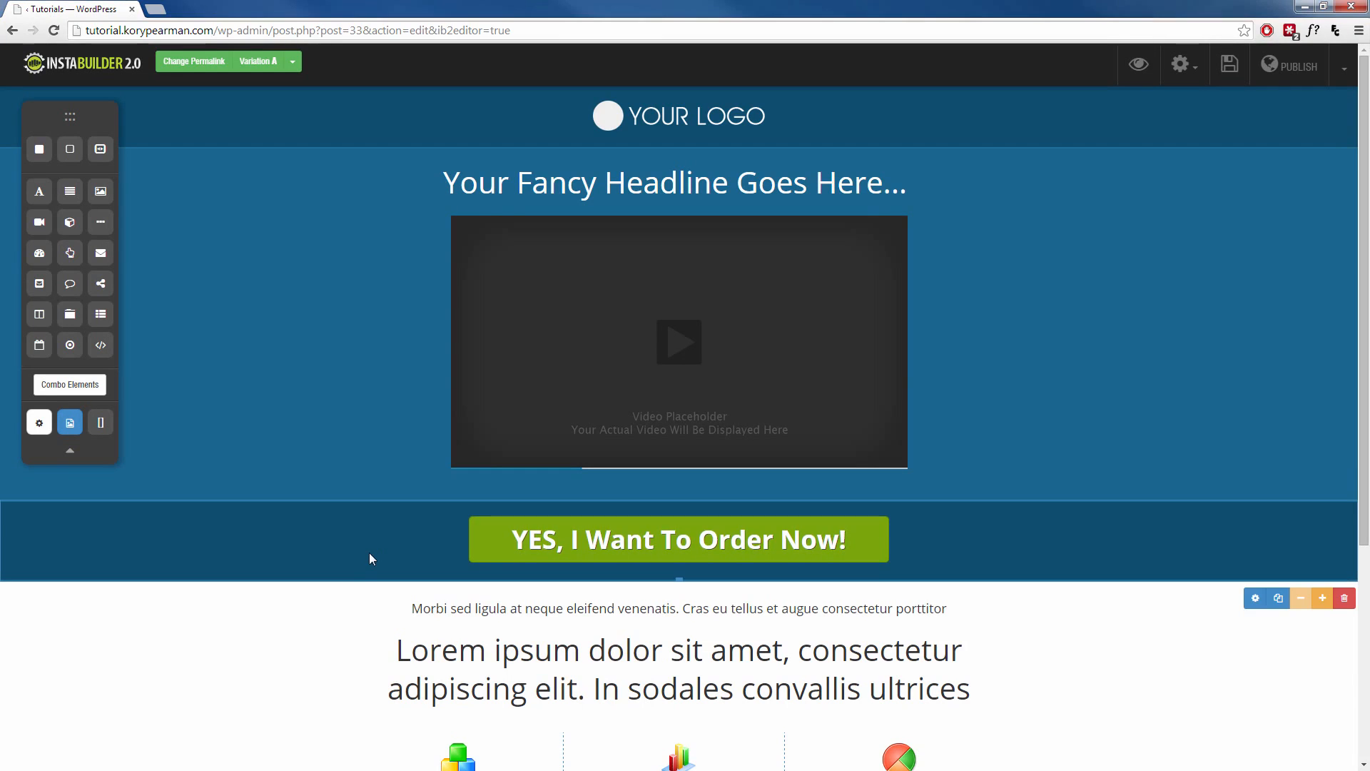
pyautogui.scroll(-5, 385, 528)
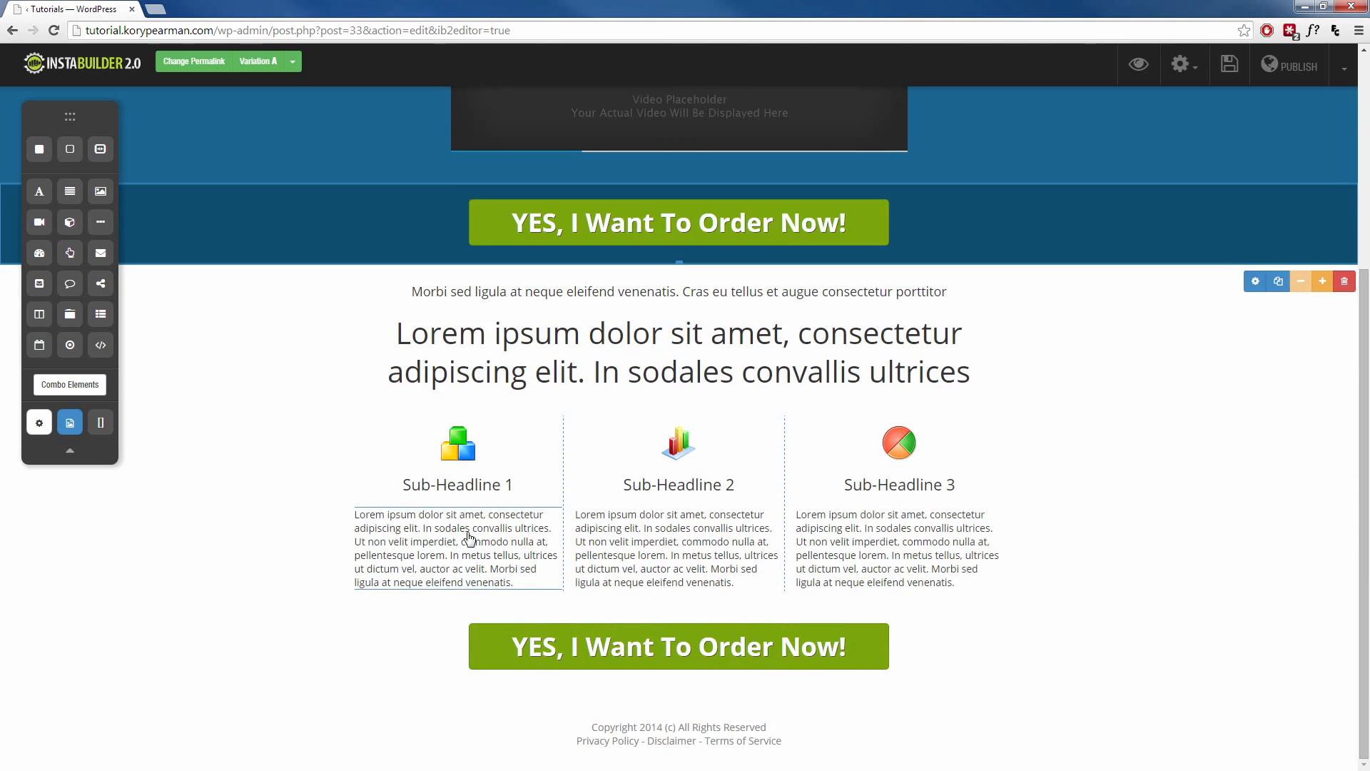
pyautogui.scroll(5, 457, 526)
pyautogui.scroll(1, 436, 506)
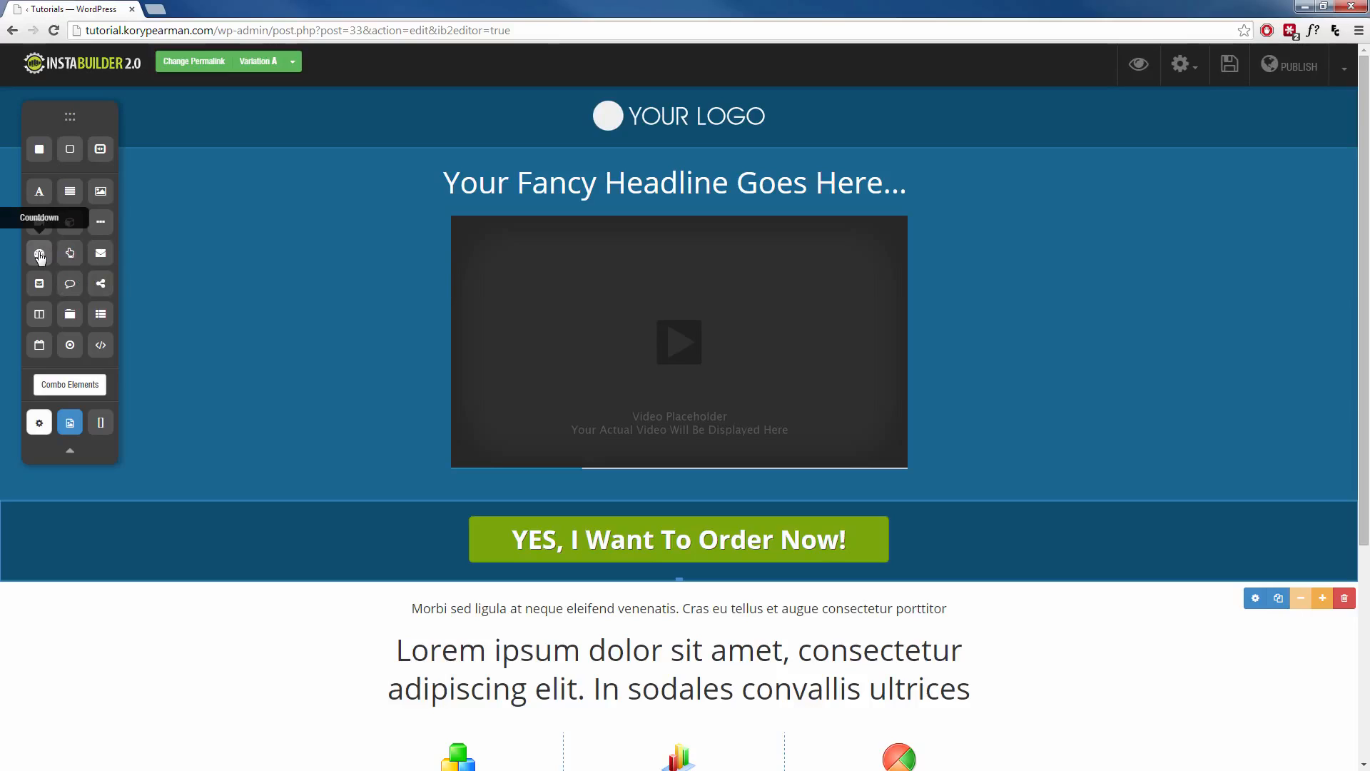
pyautogui.moveTo(39, 255); pyautogui.dragTo(697, 179)
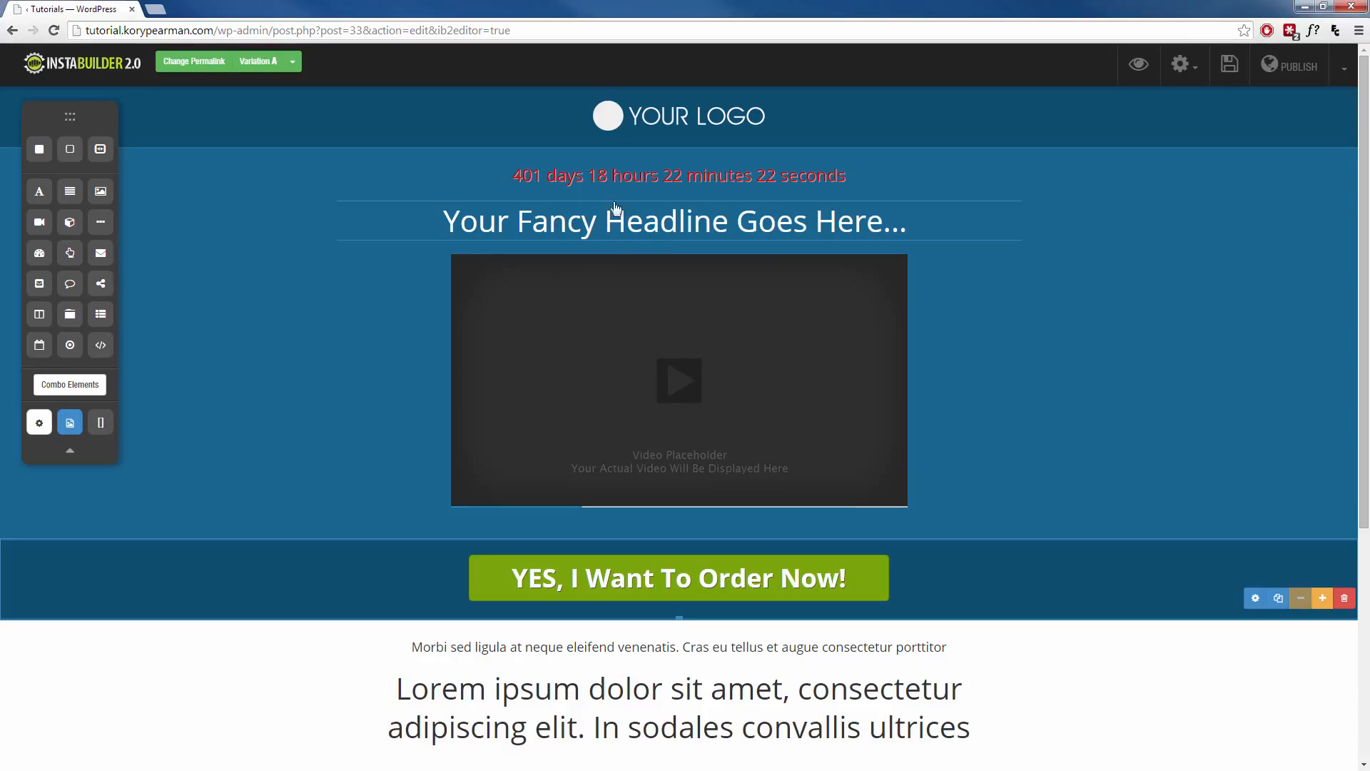
# Step: Open the setup settings of the countdown element above the headline
pyautogui.click(689, 175)
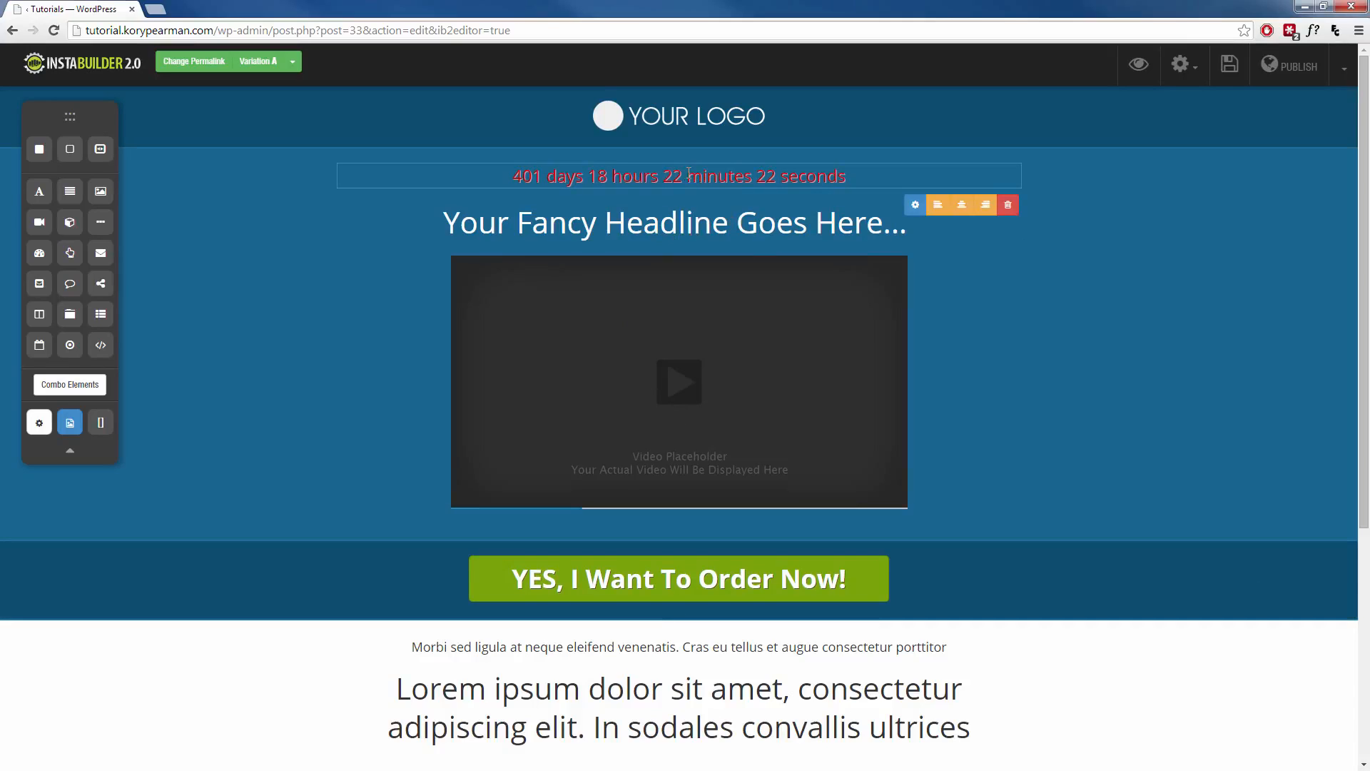
pyautogui.click(914, 207)
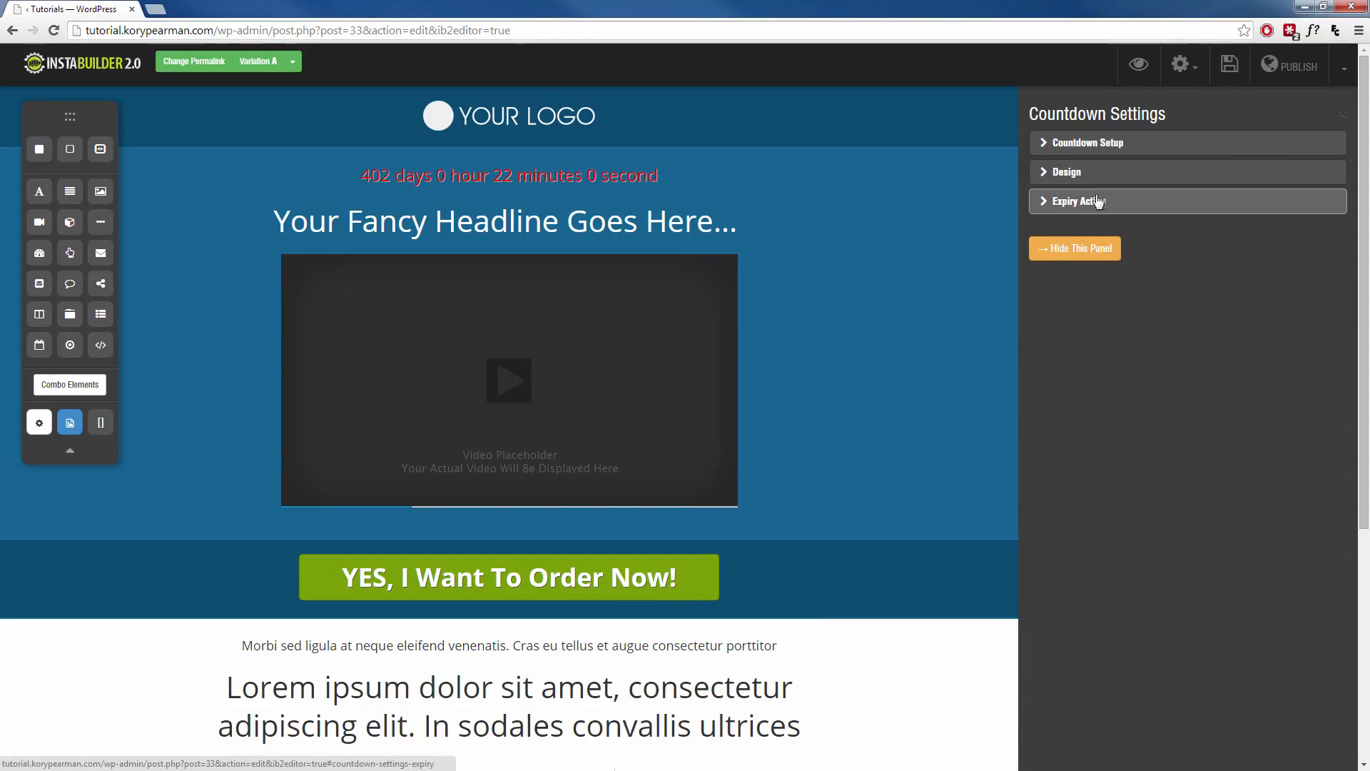
pyautogui.click(1118, 143)
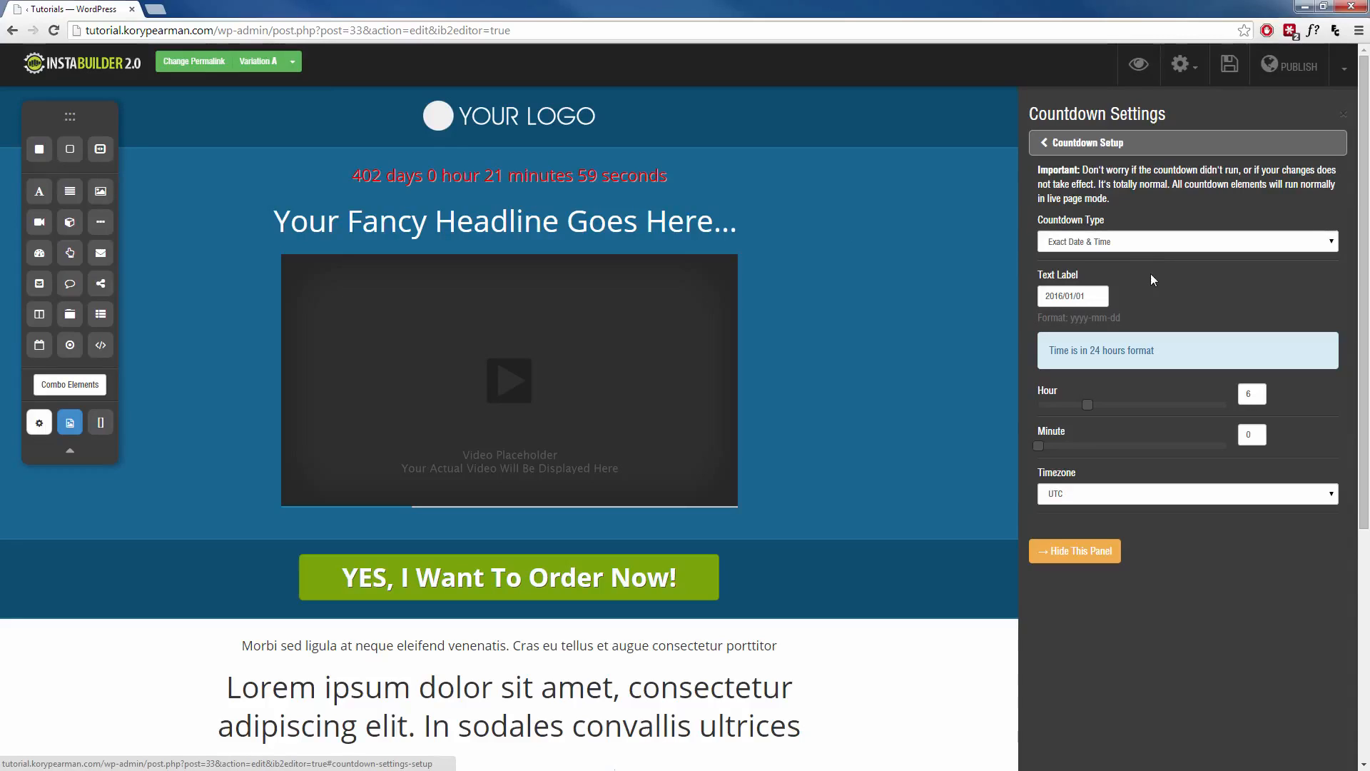
# Step: Try the Evergreen and Cookie Based countdown types and switch back to Exact Date & Time
pyautogui.click(1155, 246)
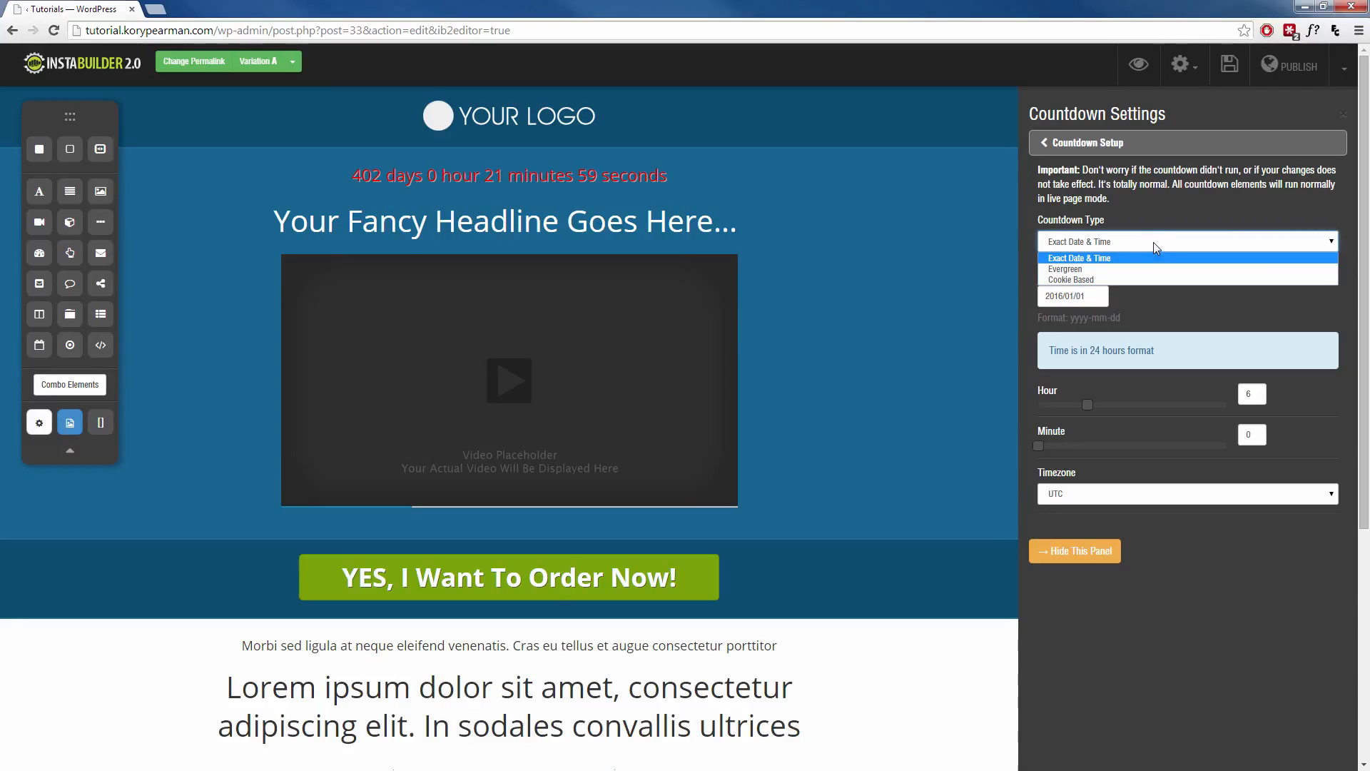
pyautogui.click(1186, 305)
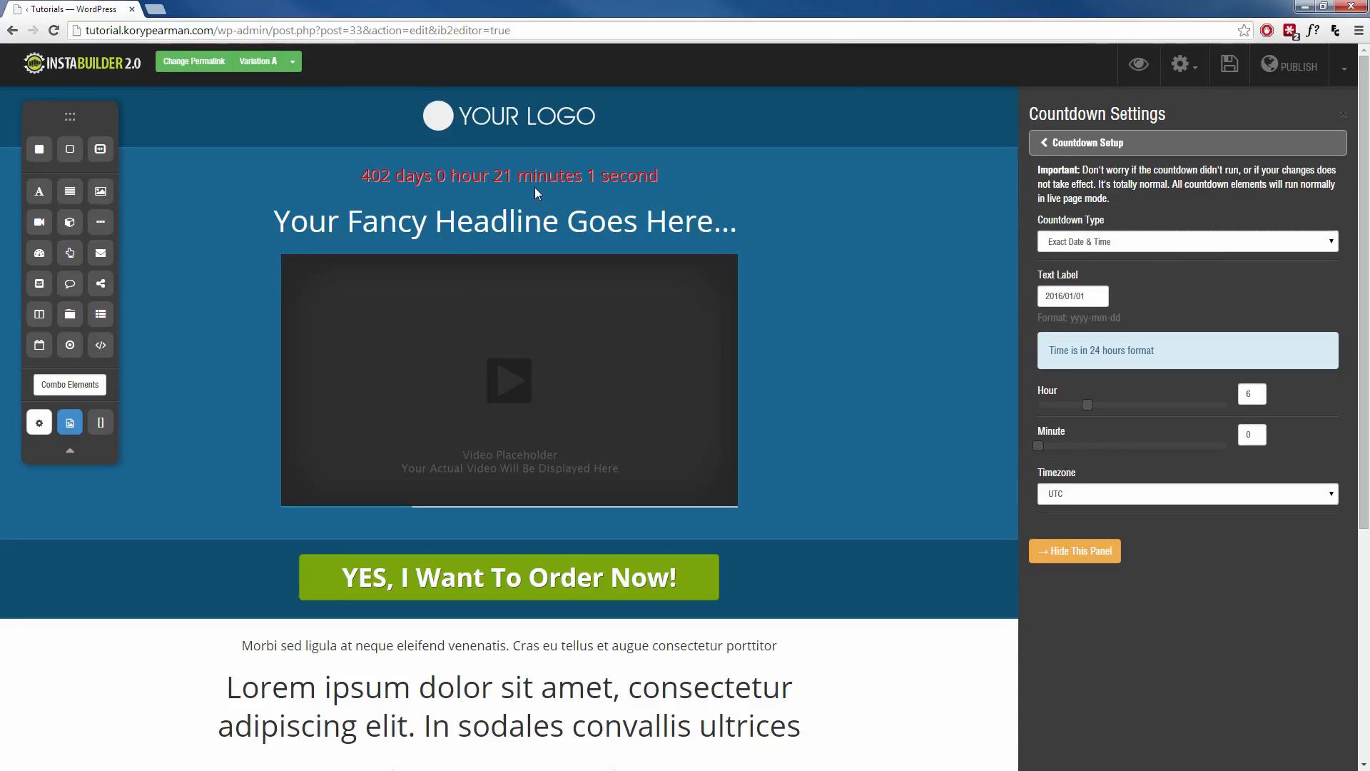
pyautogui.write('1')
pyautogui.click(1151, 242)
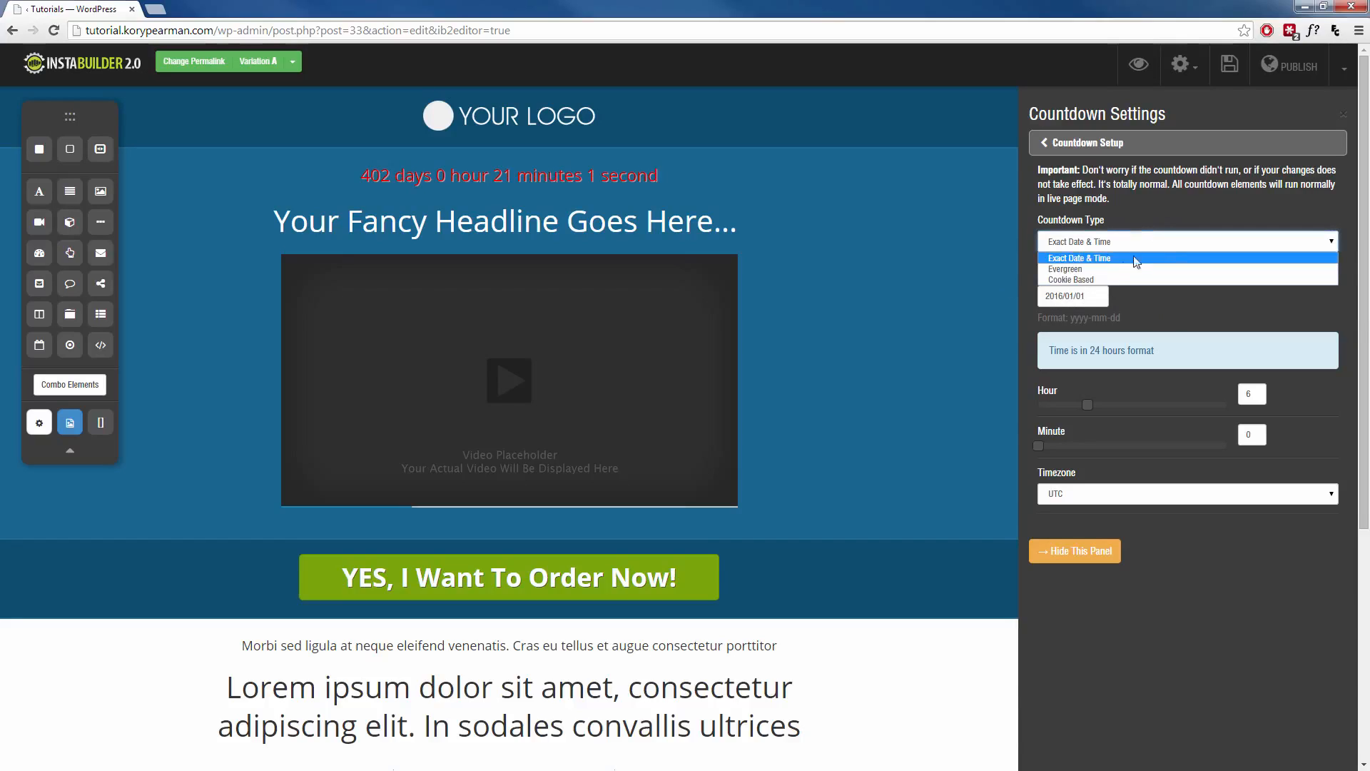
pyautogui.click(1100, 270)
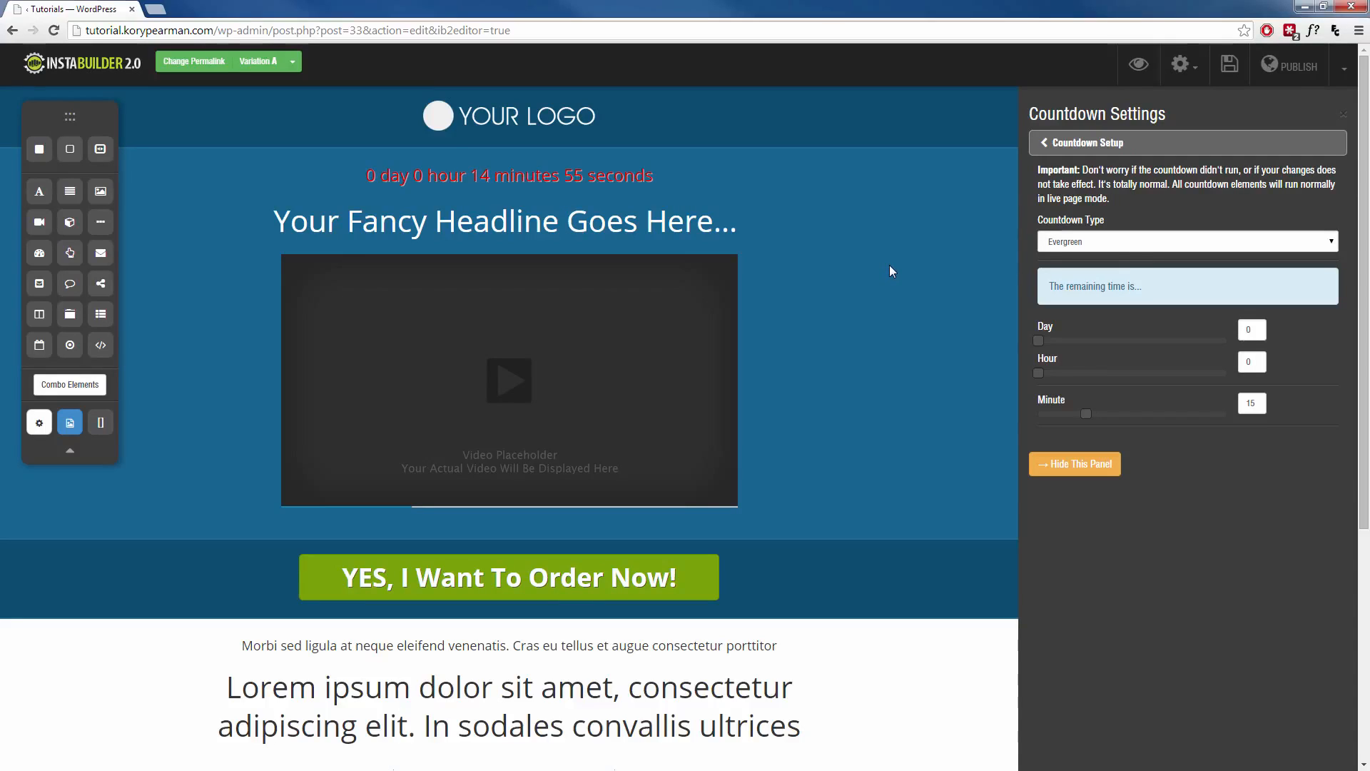
pyautogui.click(1136, 243)
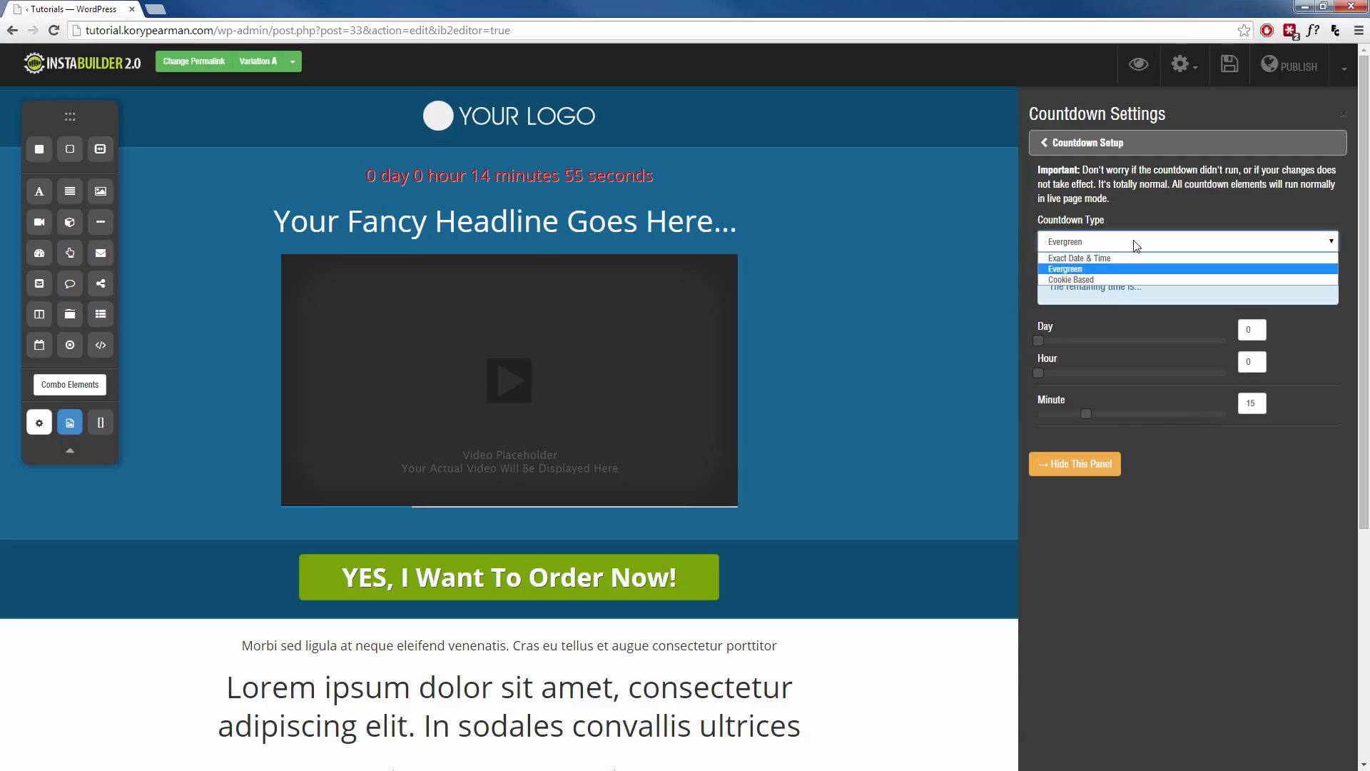
pyautogui.click(1097, 281)
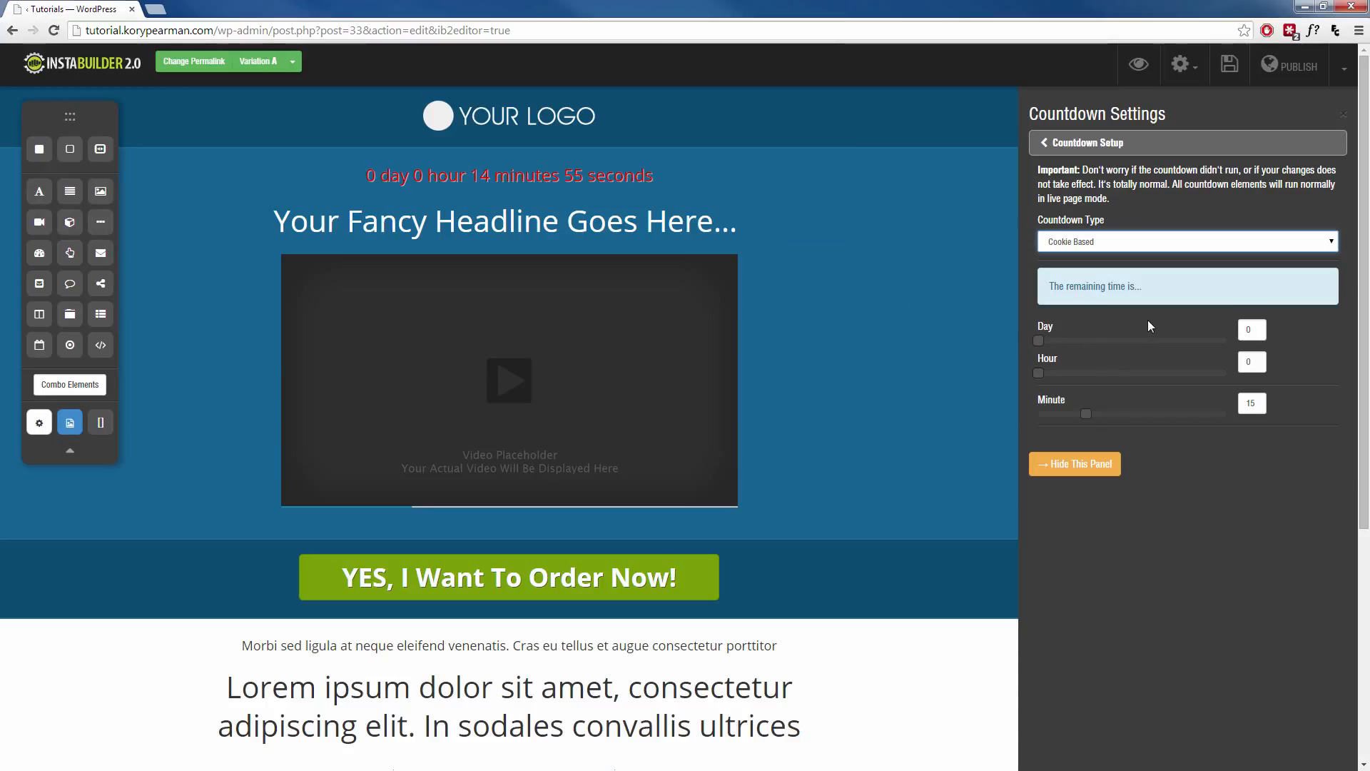
pyautogui.click(1142, 242)
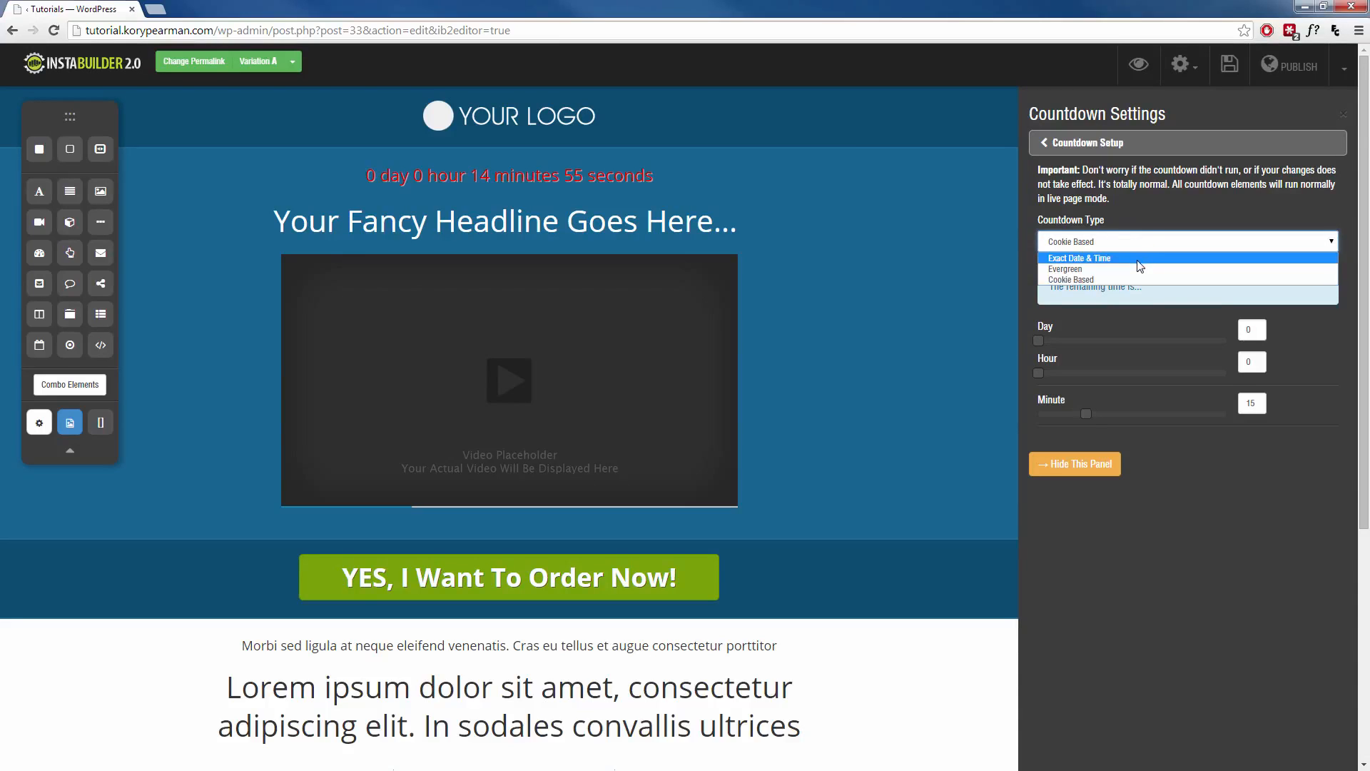
pyautogui.click(1140, 260)
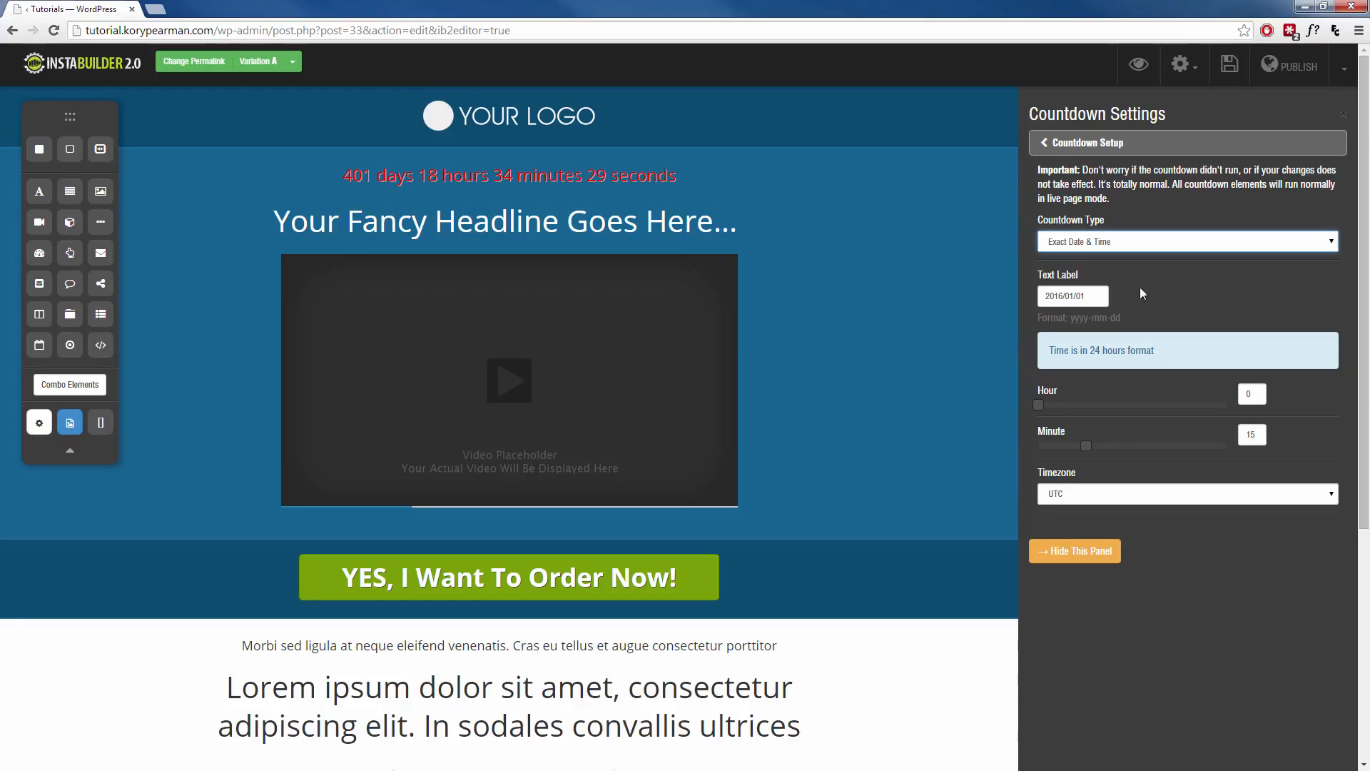
# Step: Set the countdown's end date to 2014-11-26, with hour 10 and minute 0
pyautogui.click(1096, 297)
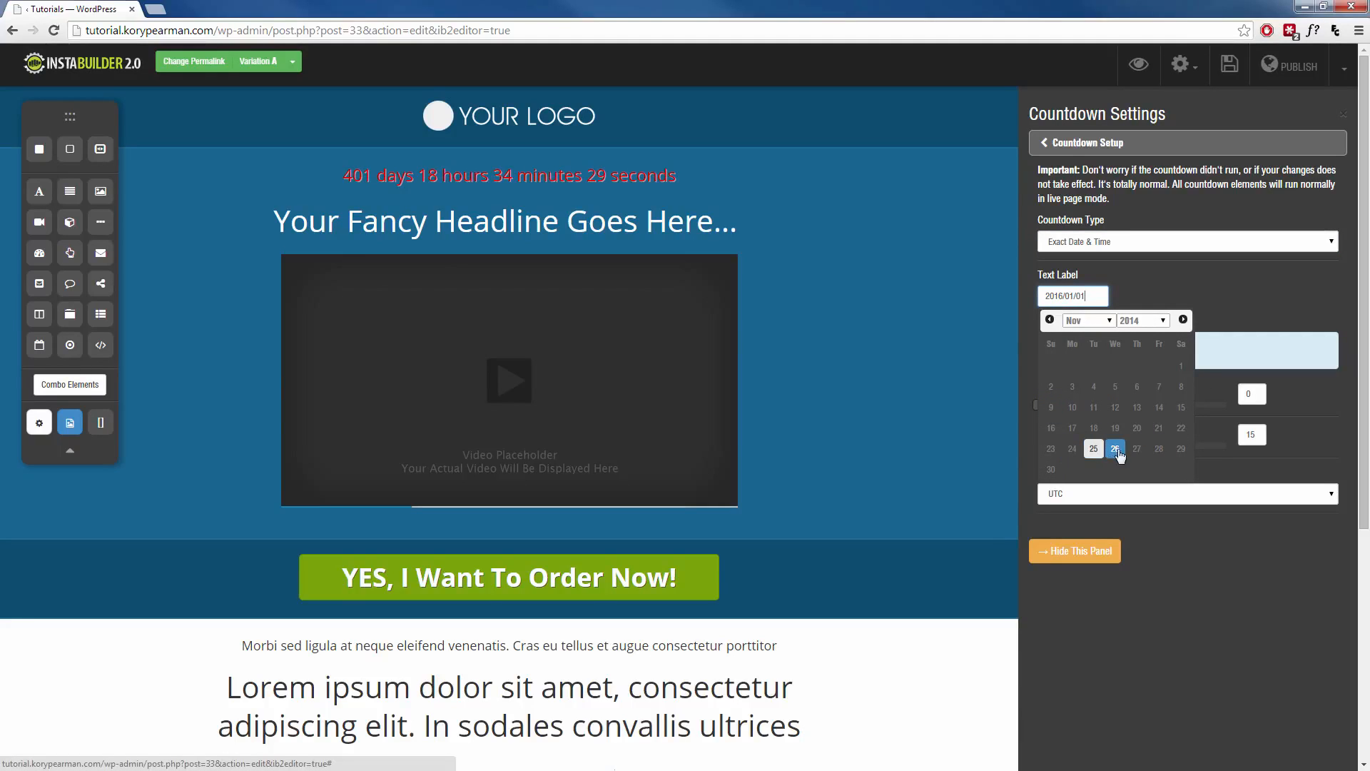
pyautogui.click(1122, 452)
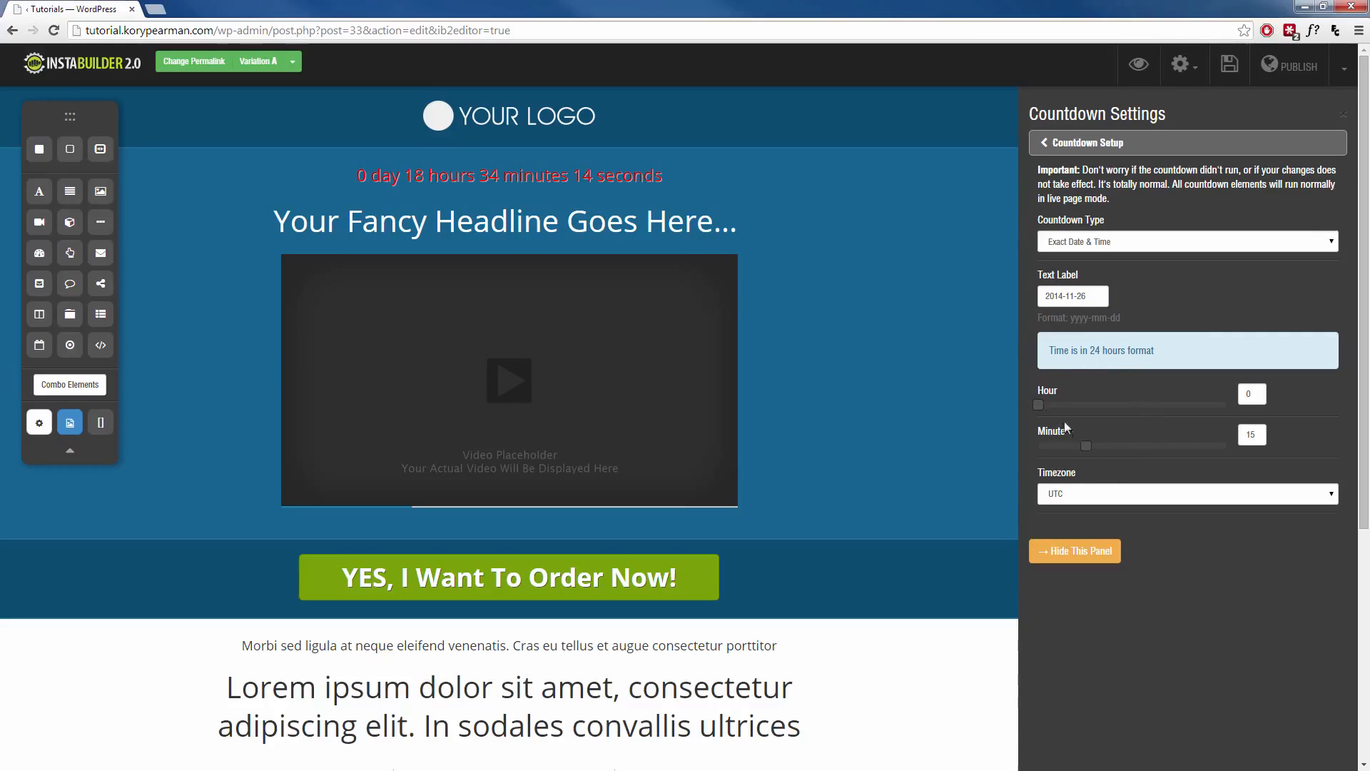
pyautogui.doubleClick(1242, 394)
pyautogui.write('10')
pyautogui.doubleClick(1240, 435)
pyautogui.write('0')
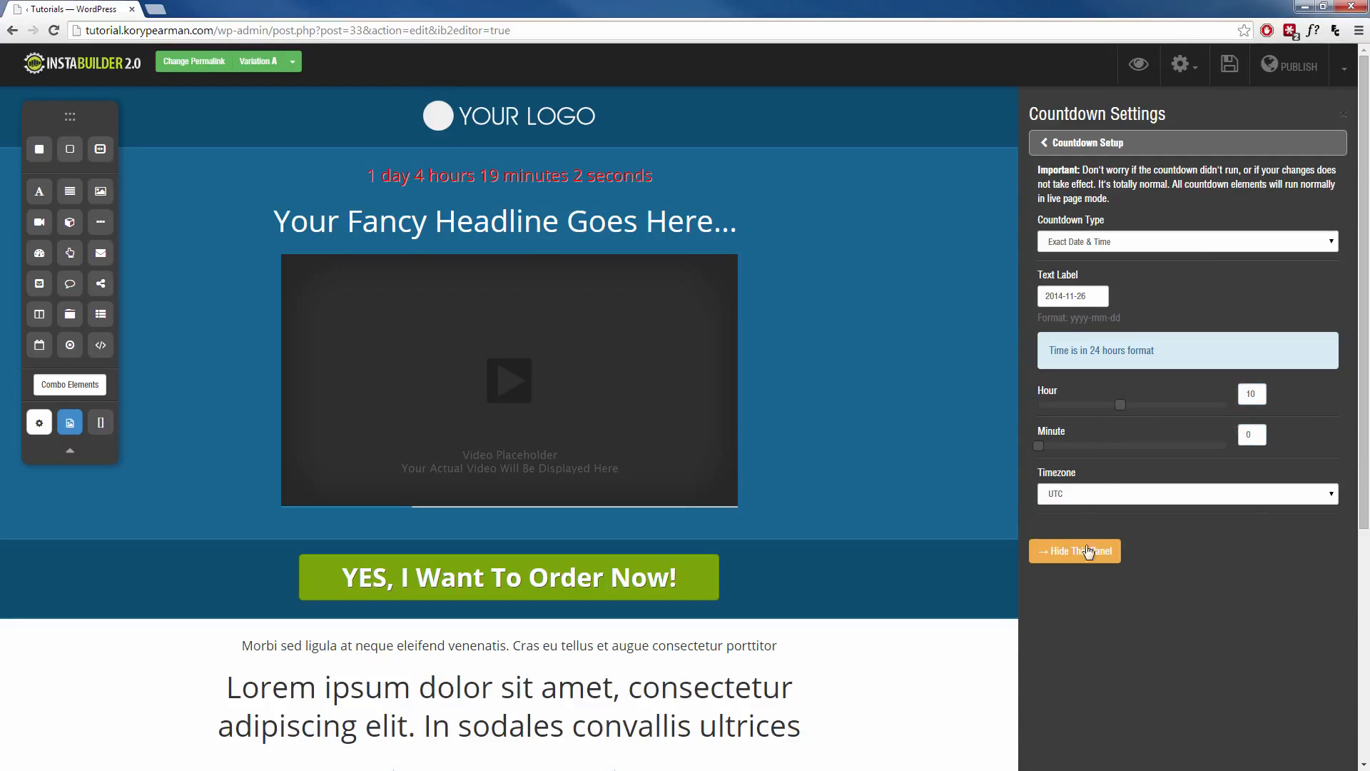
# Step: Set the countdown's timezone to Indiana/Knox and open its design settings
pyautogui.click(1103, 493)
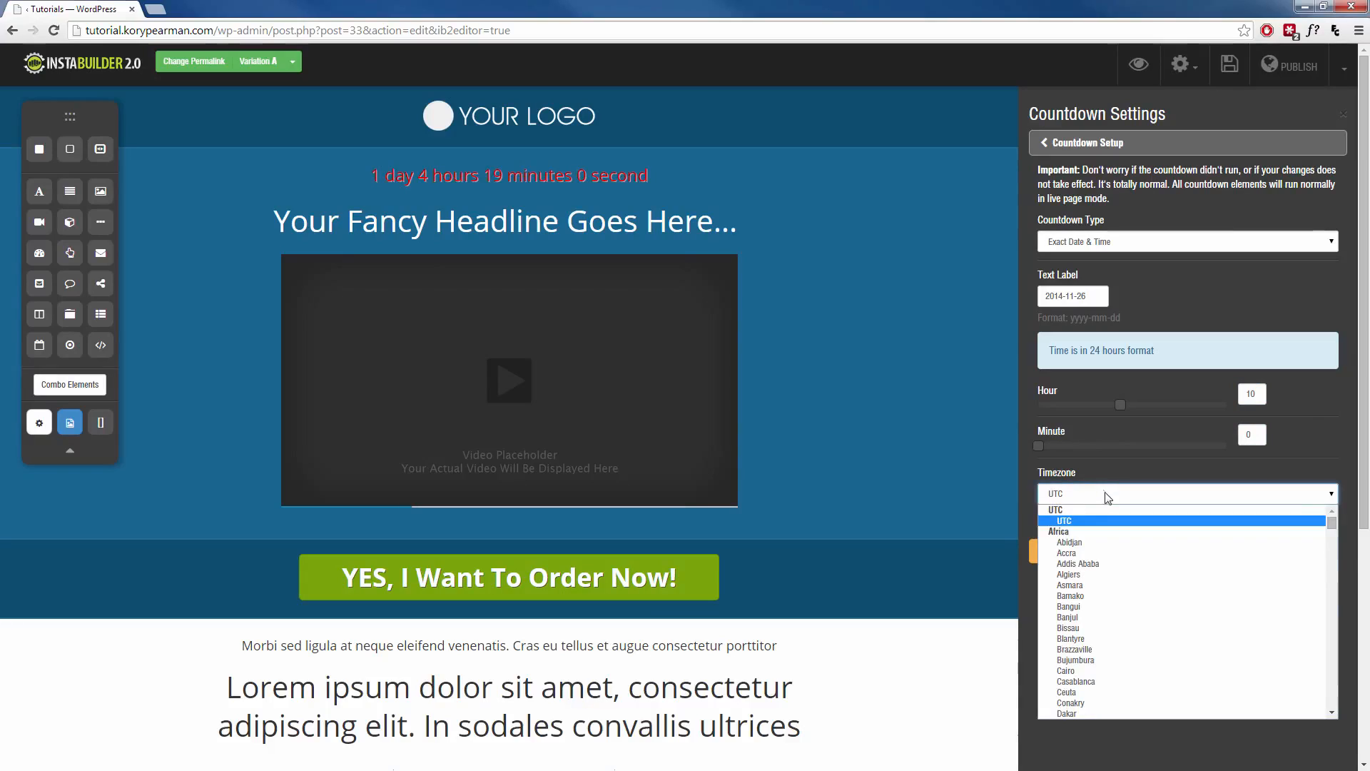
pyautogui.click(1076, 578)
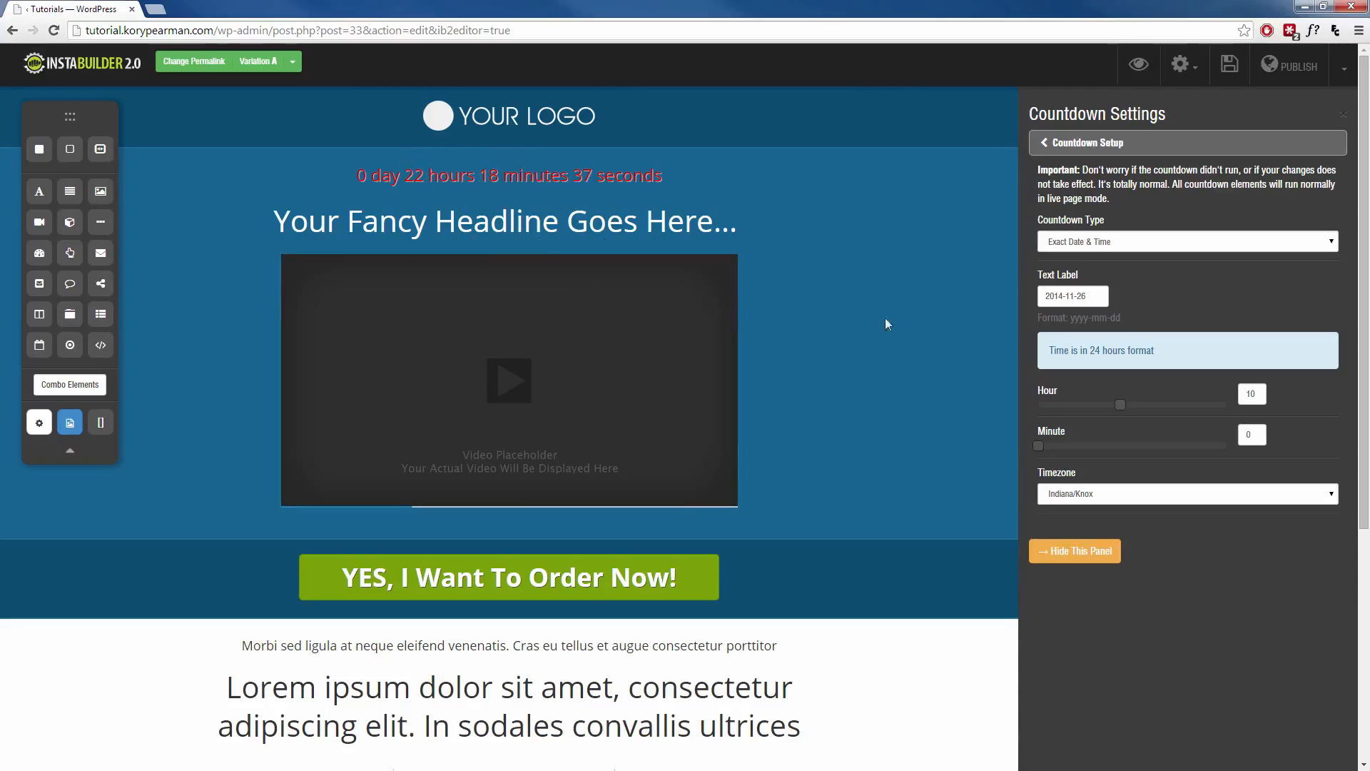
pyautogui.click(1086, 146)
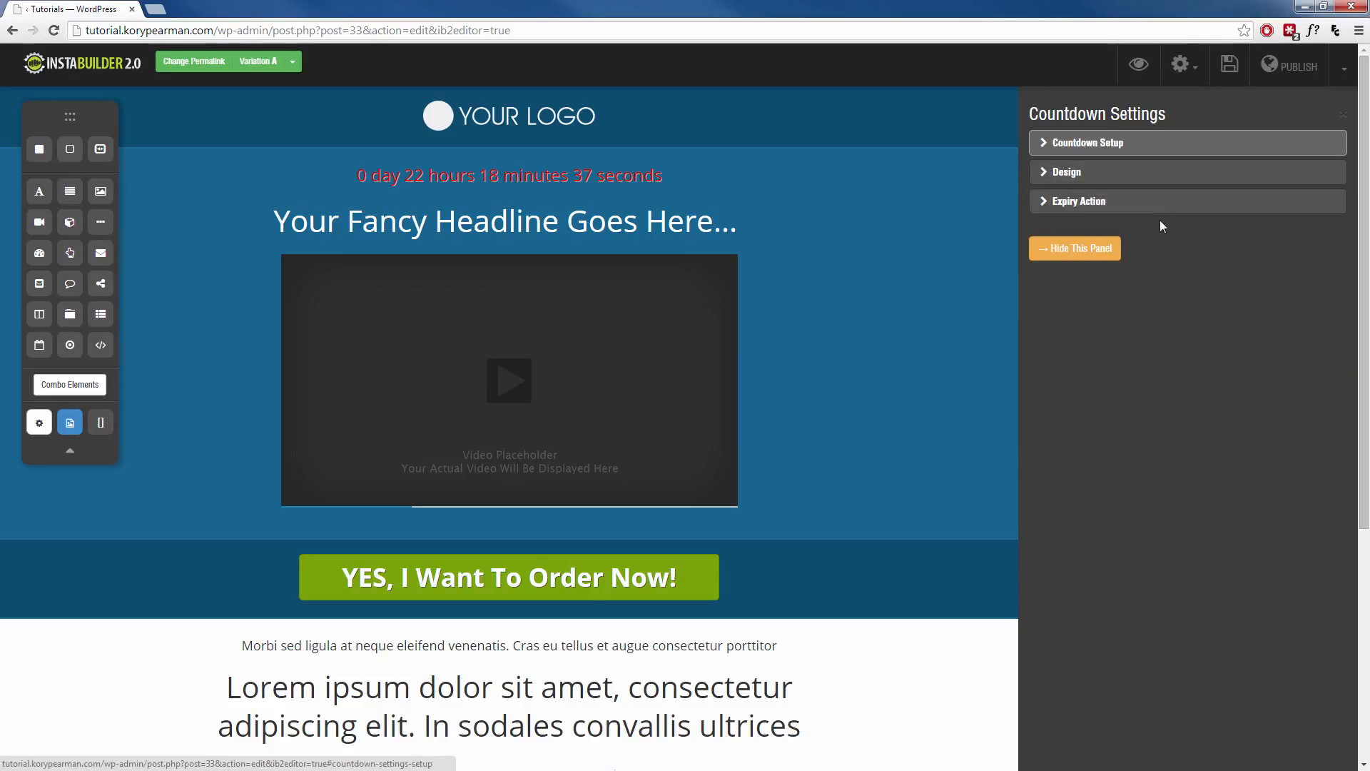
pyautogui.click(1095, 178)
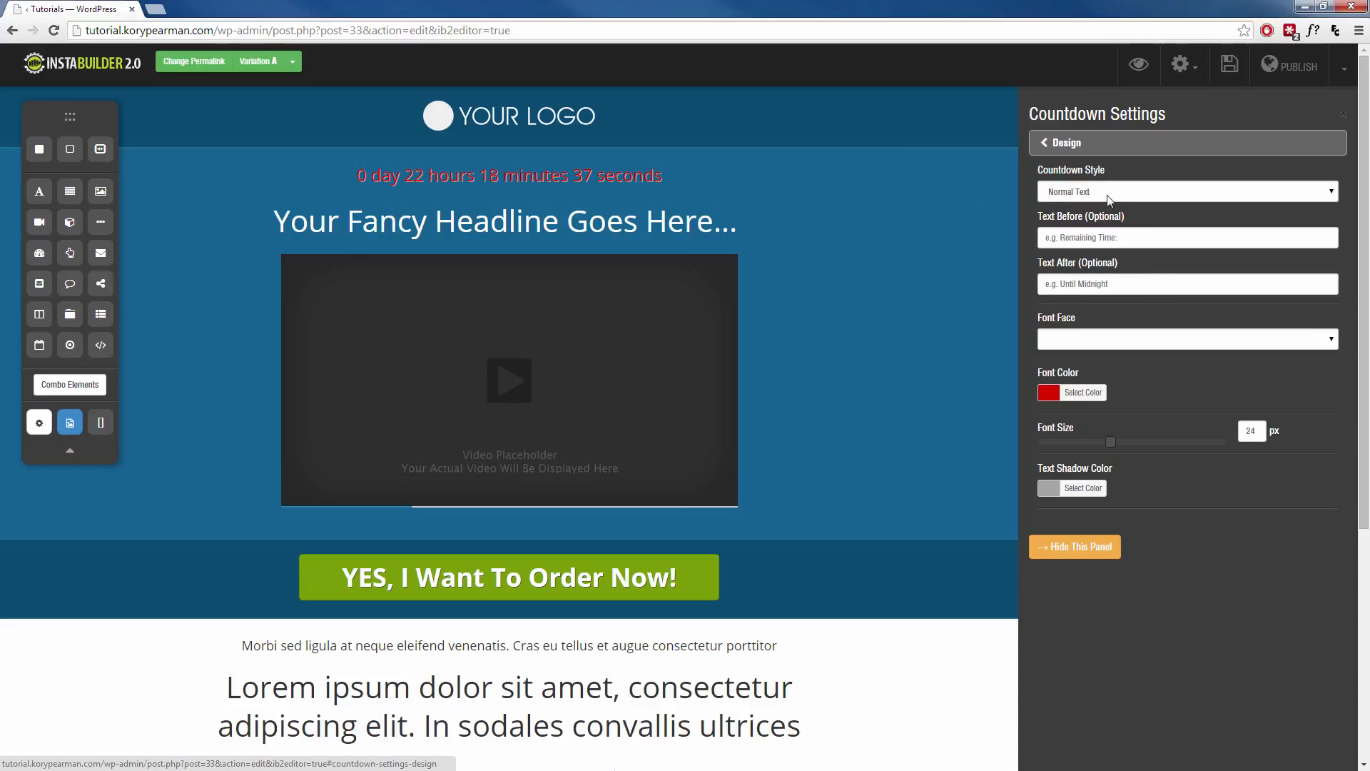
# Step: Try the Fancy Text, Flat Box, Glossy Box and Circular countdown styles and return to Normal Text
pyautogui.click(1200, 191)
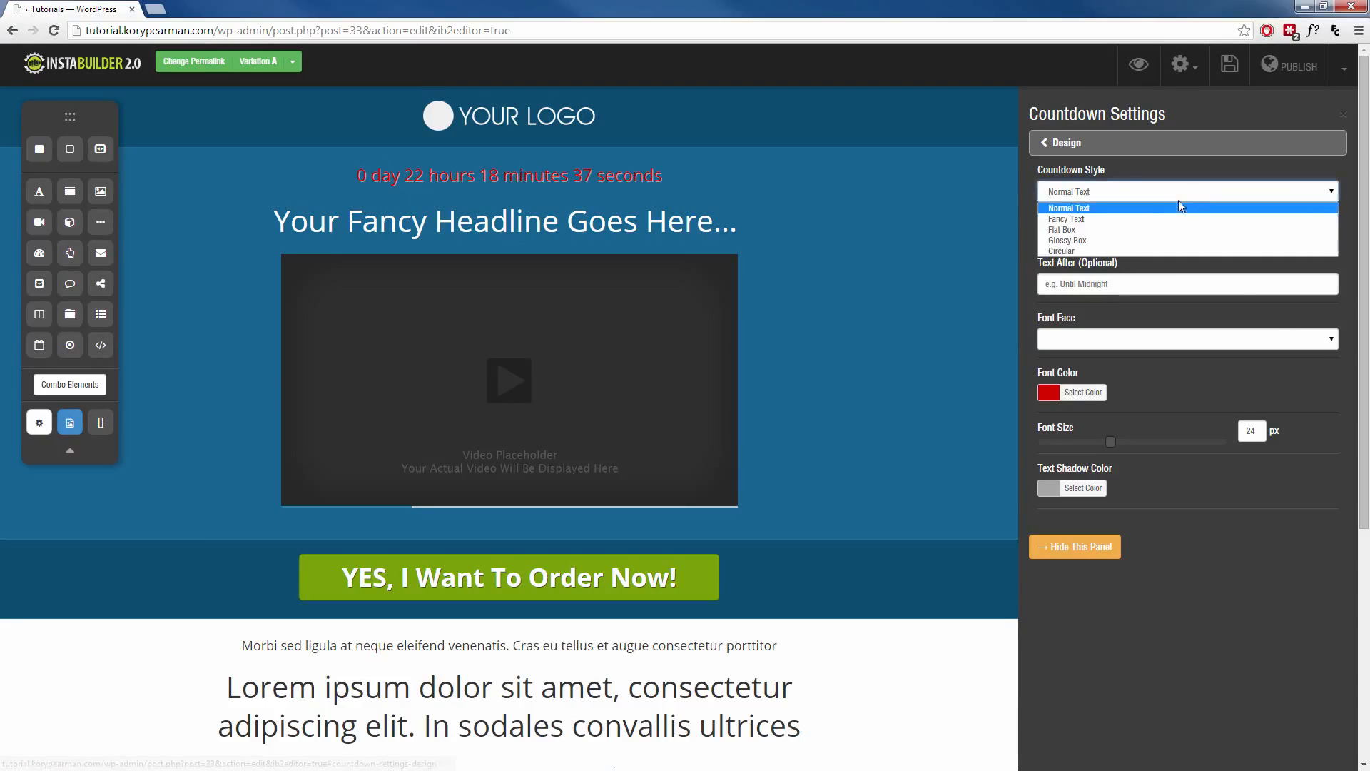
pyautogui.click(1119, 219)
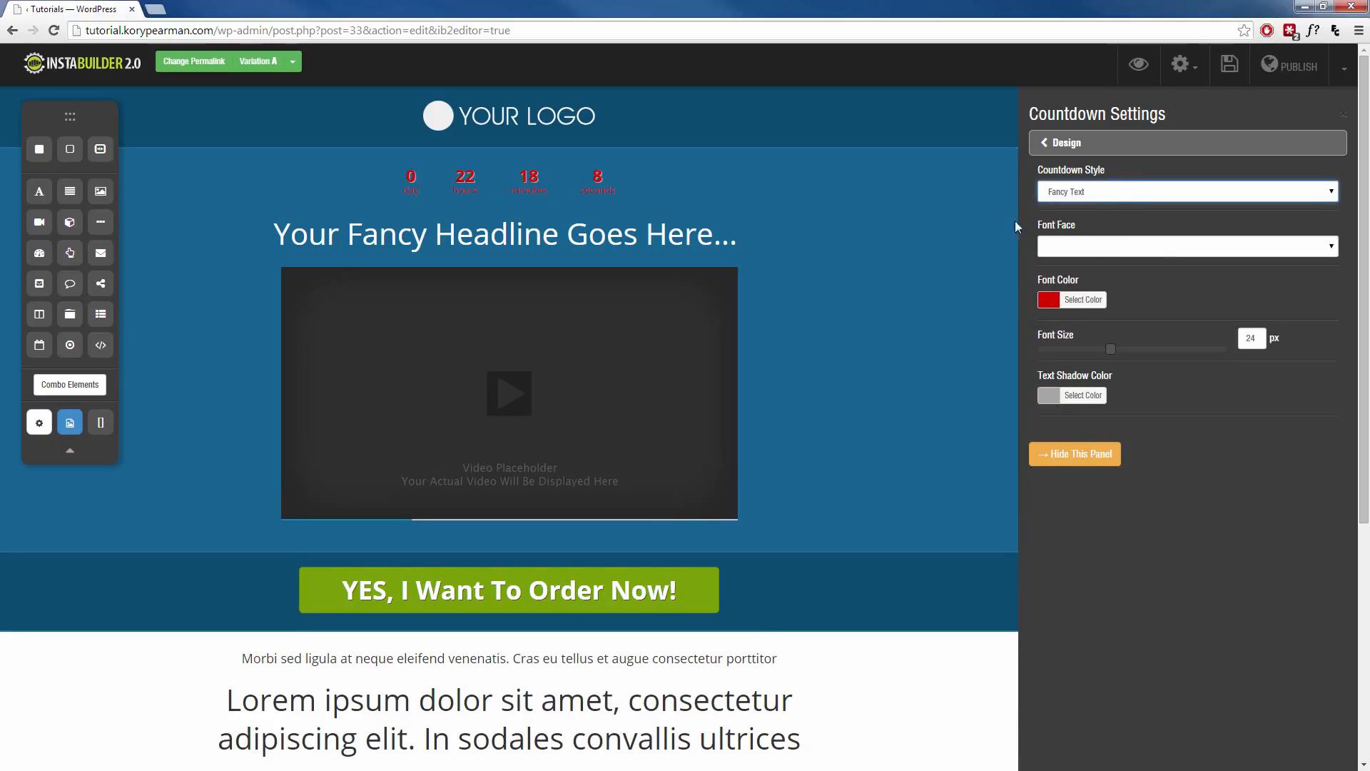
pyautogui.click(1121, 196)
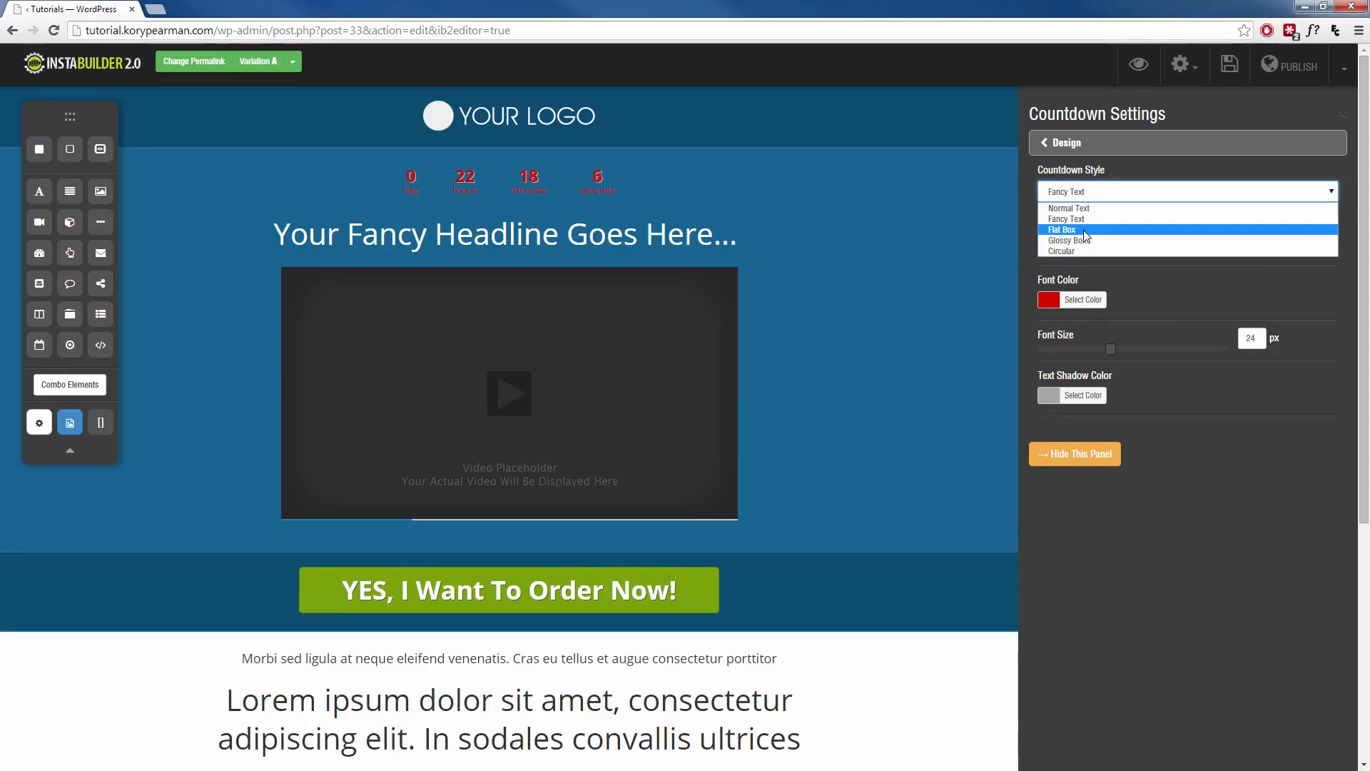
pyautogui.click(1085, 232)
pyautogui.click(1126, 191)
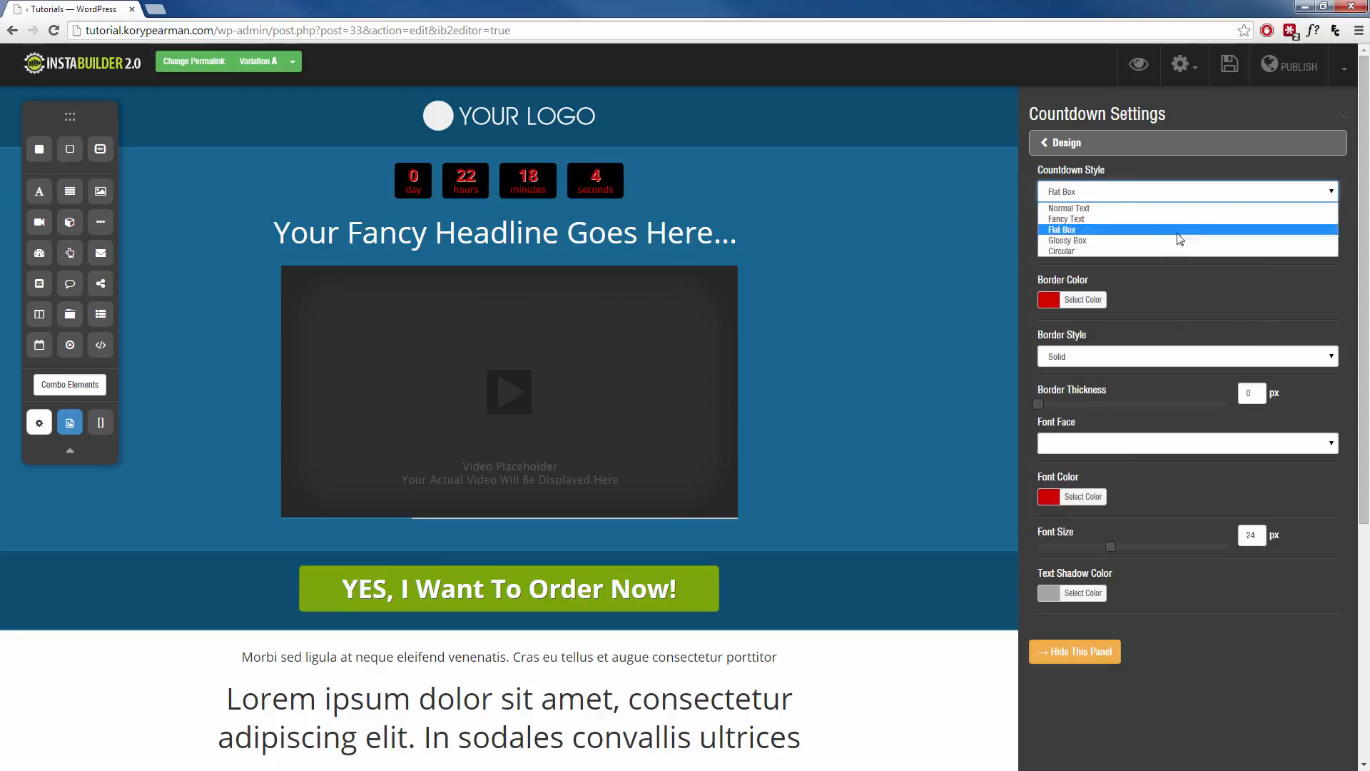
pyautogui.click(1108, 241)
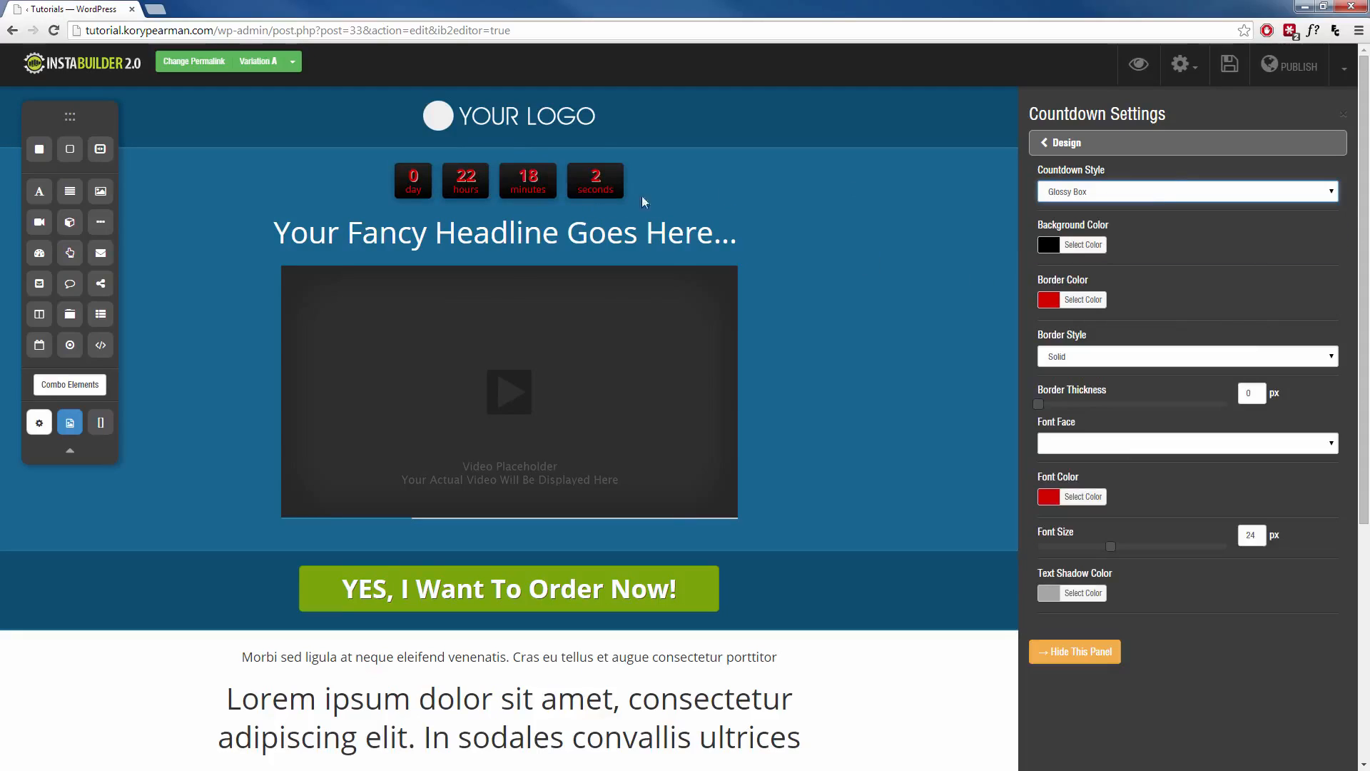
pyautogui.click(1180, 193)
pyautogui.click(1069, 251)
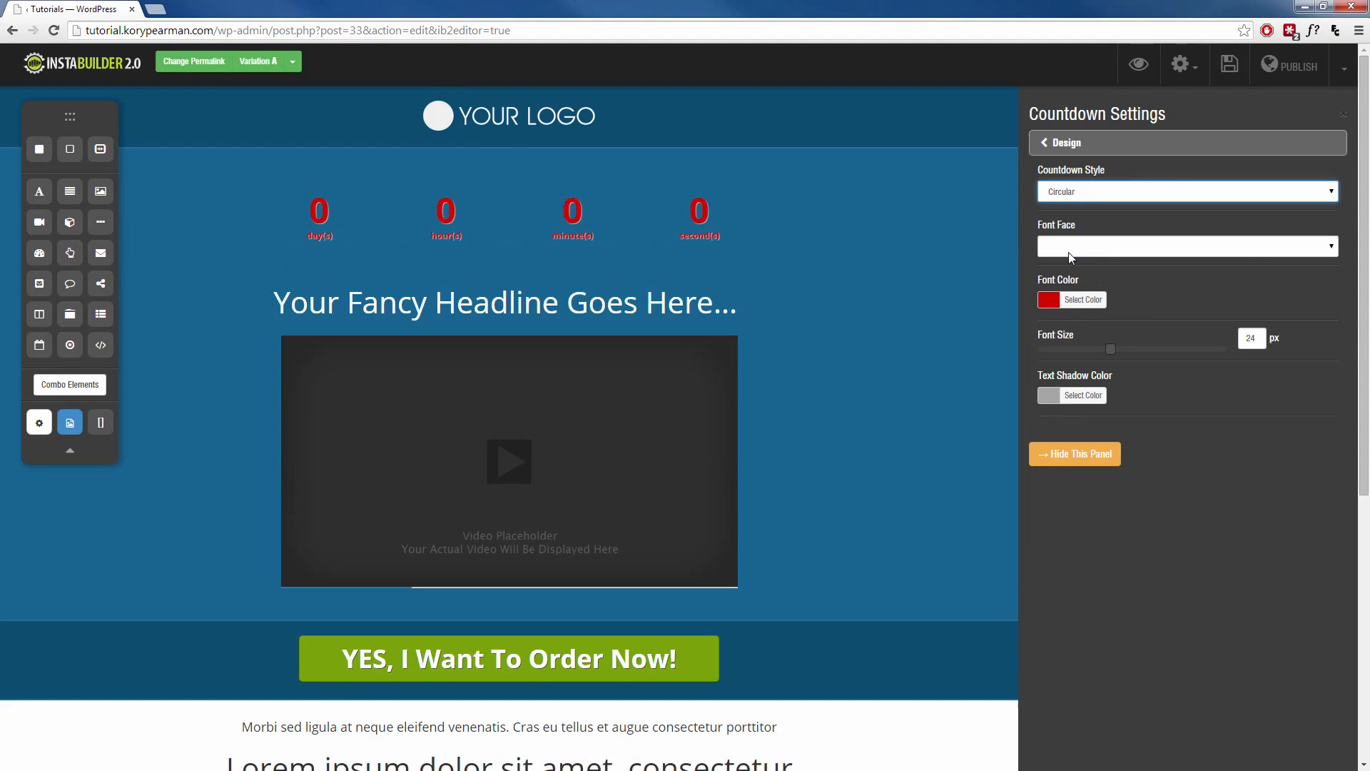
pyautogui.click(1159, 195)
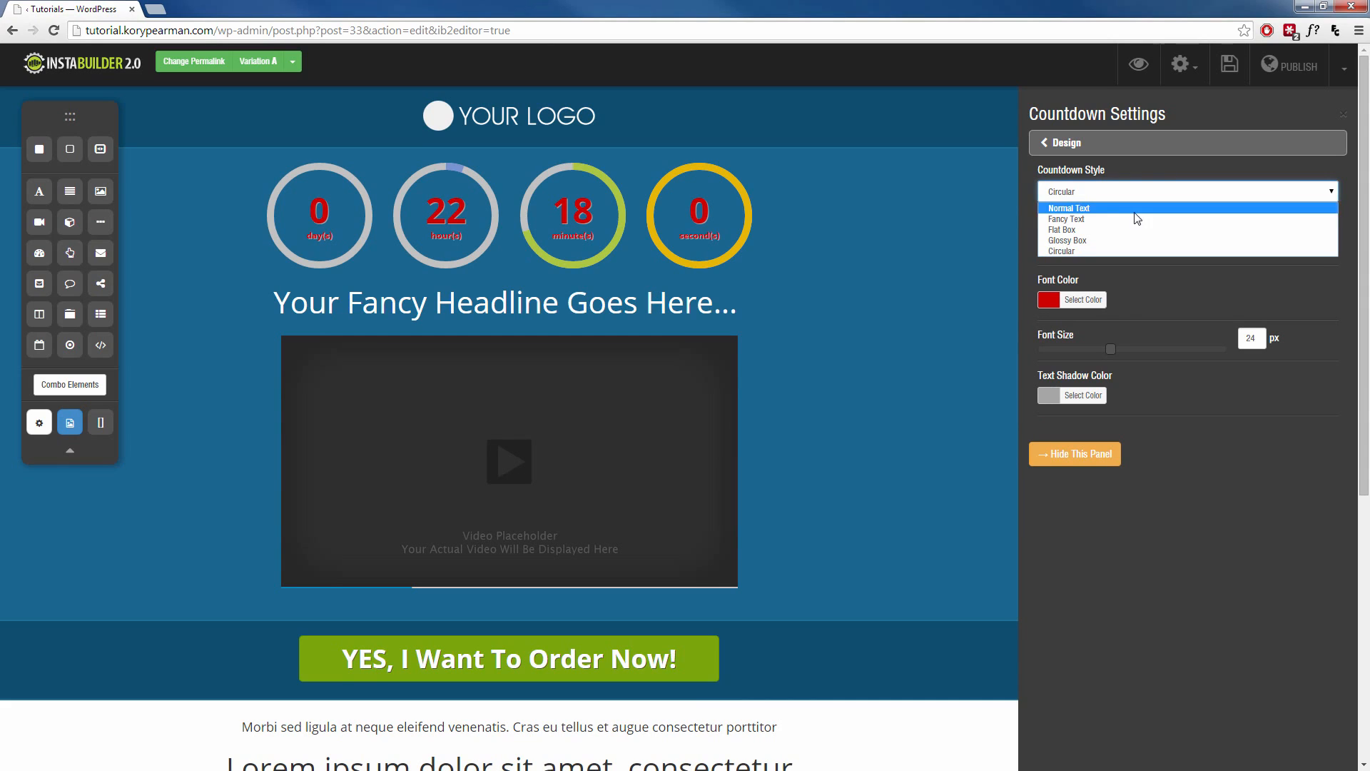
pyautogui.click(1108, 214)
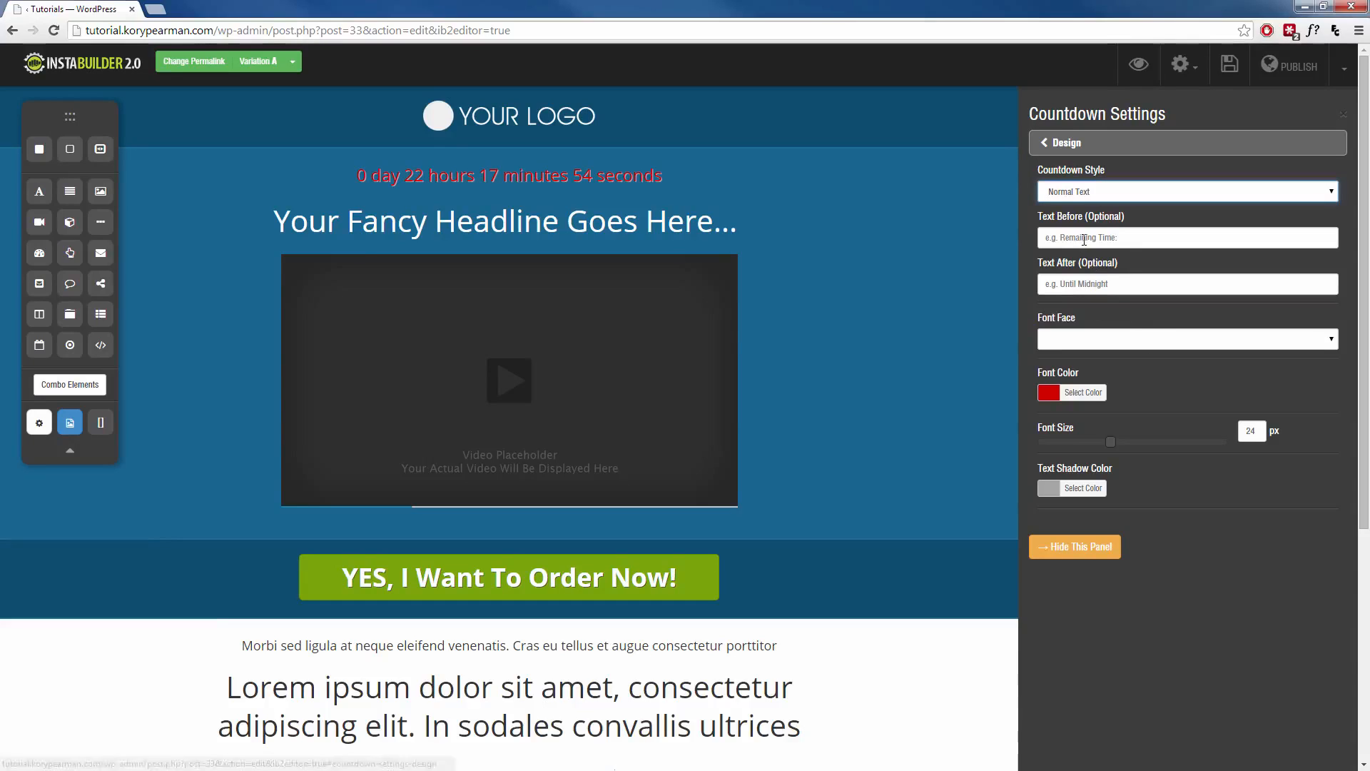
# Step: Enter "Time Left:" as the text shown before the countdown
pyautogui.click(1084, 239)
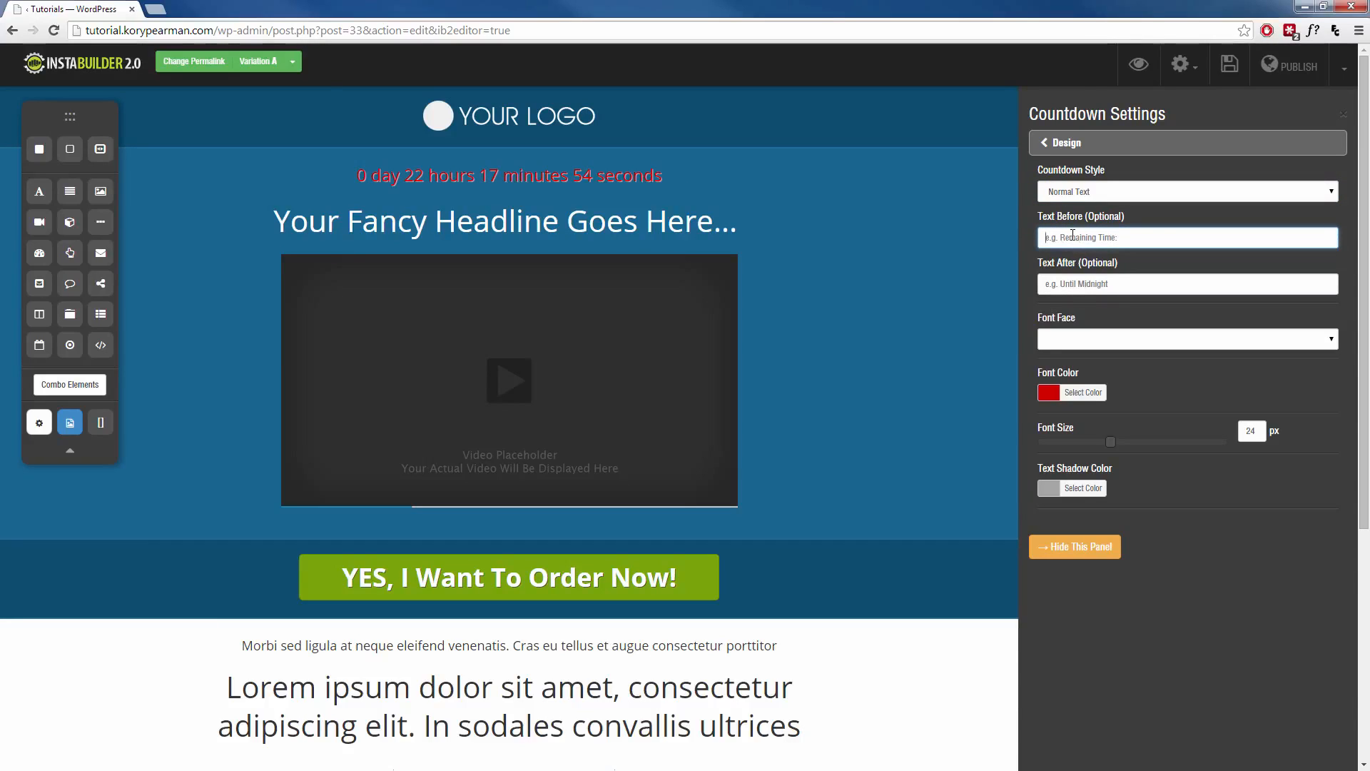
pyautogui.click(1073, 237)
pyautogui.write('Time Left:')
pyautogui.press('Tab')
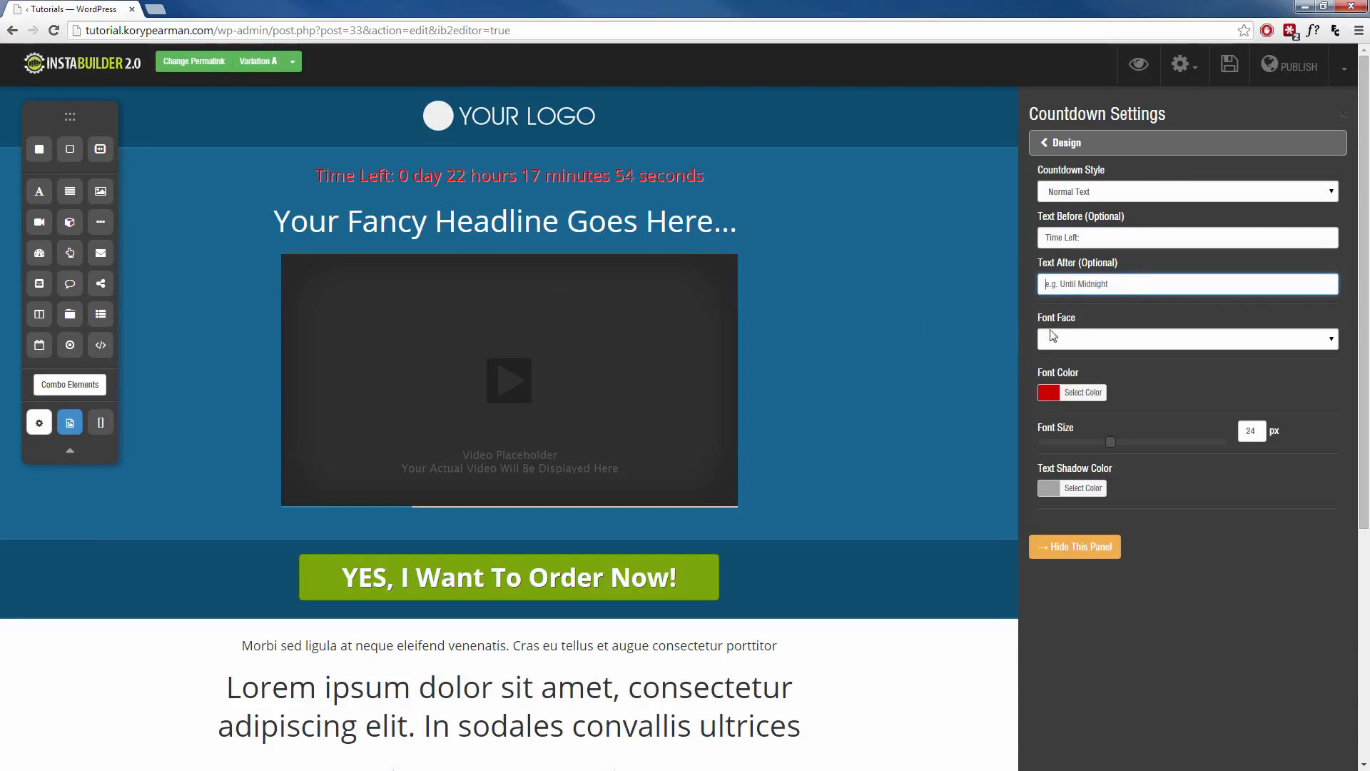
# Step: Try Comic Sans MS as the countdown's font face and settle on Crafty Girl
pyautogui.click(1135, 340)
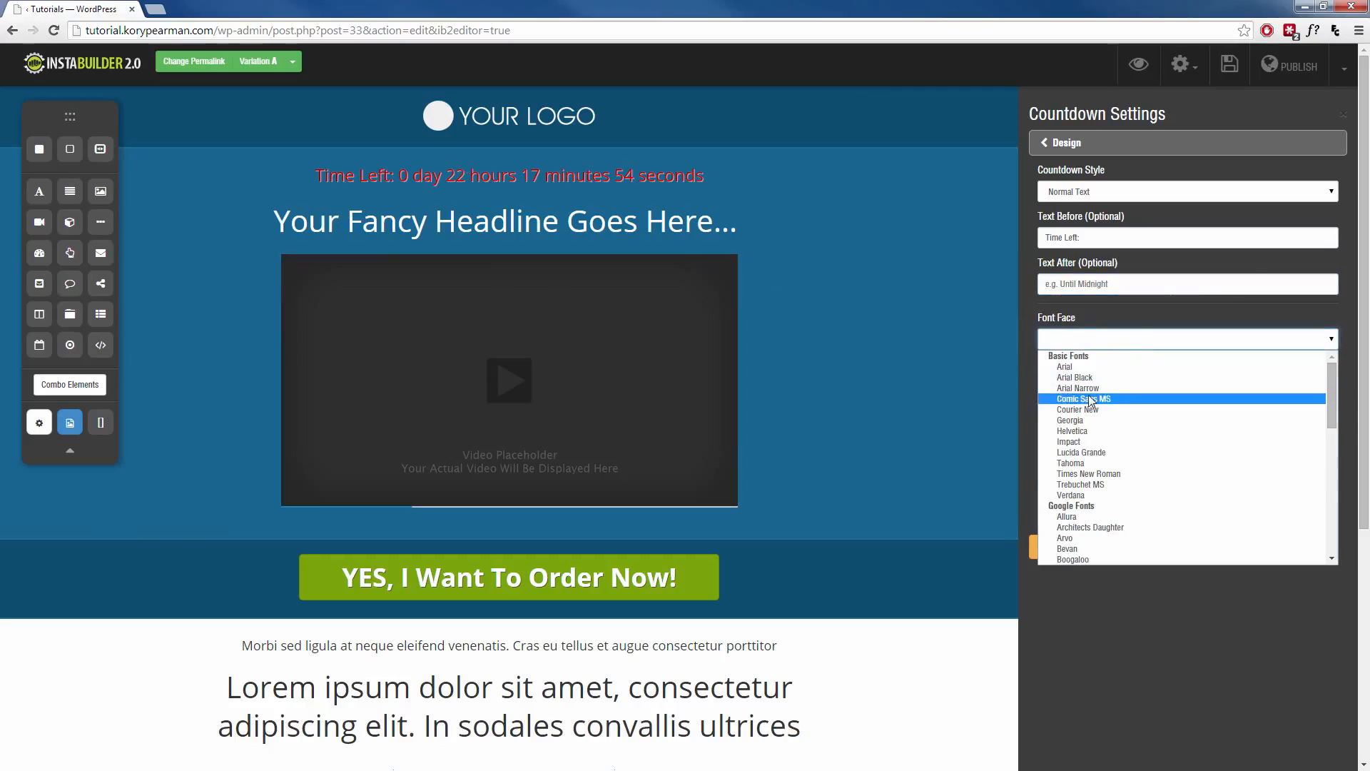
pyautogui.click(1078, 397)
pyautogui.click(1092, 340)
pyautogui.scroll(-3, 1088, 457)
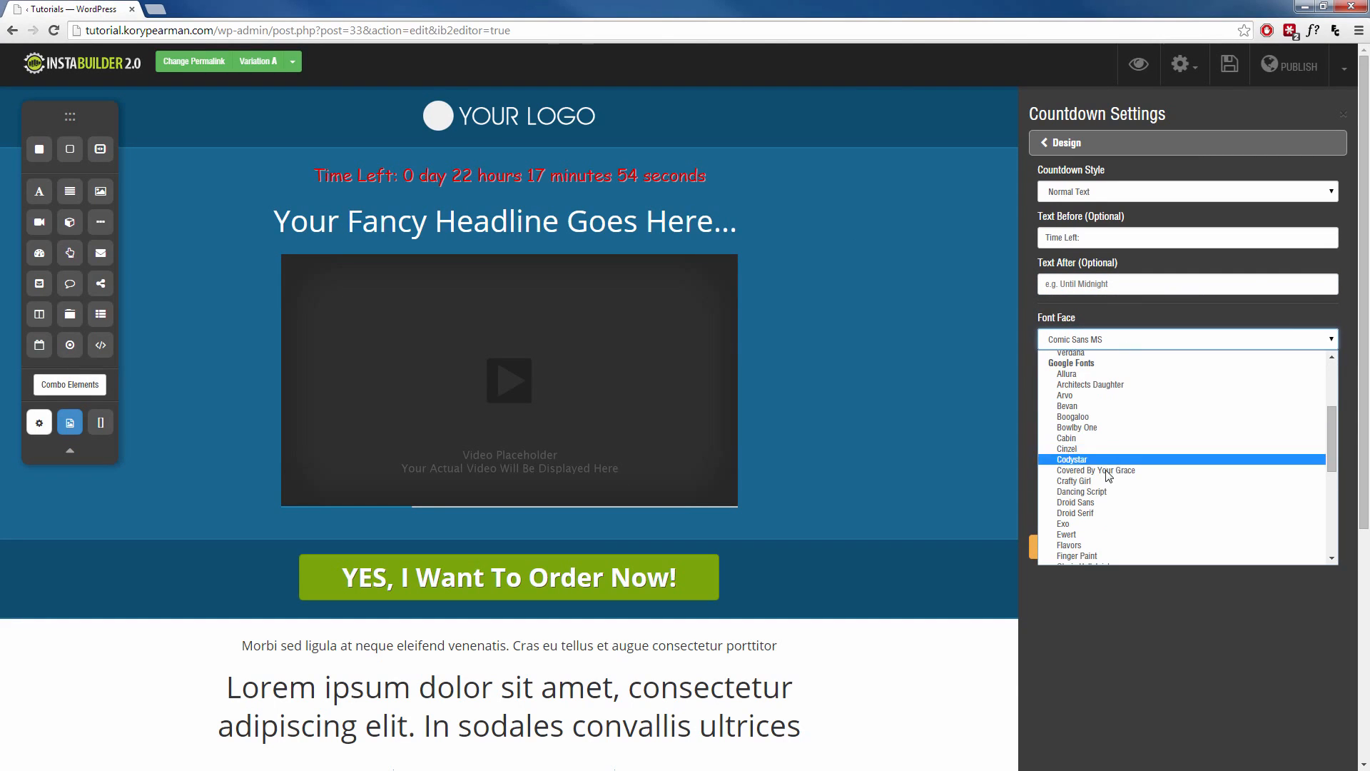
pyautogui.click(1086, 482)
# Step: Reset the countdown's font color to the default and set its font size to 18 px
pyautogui.click(1074, 395)
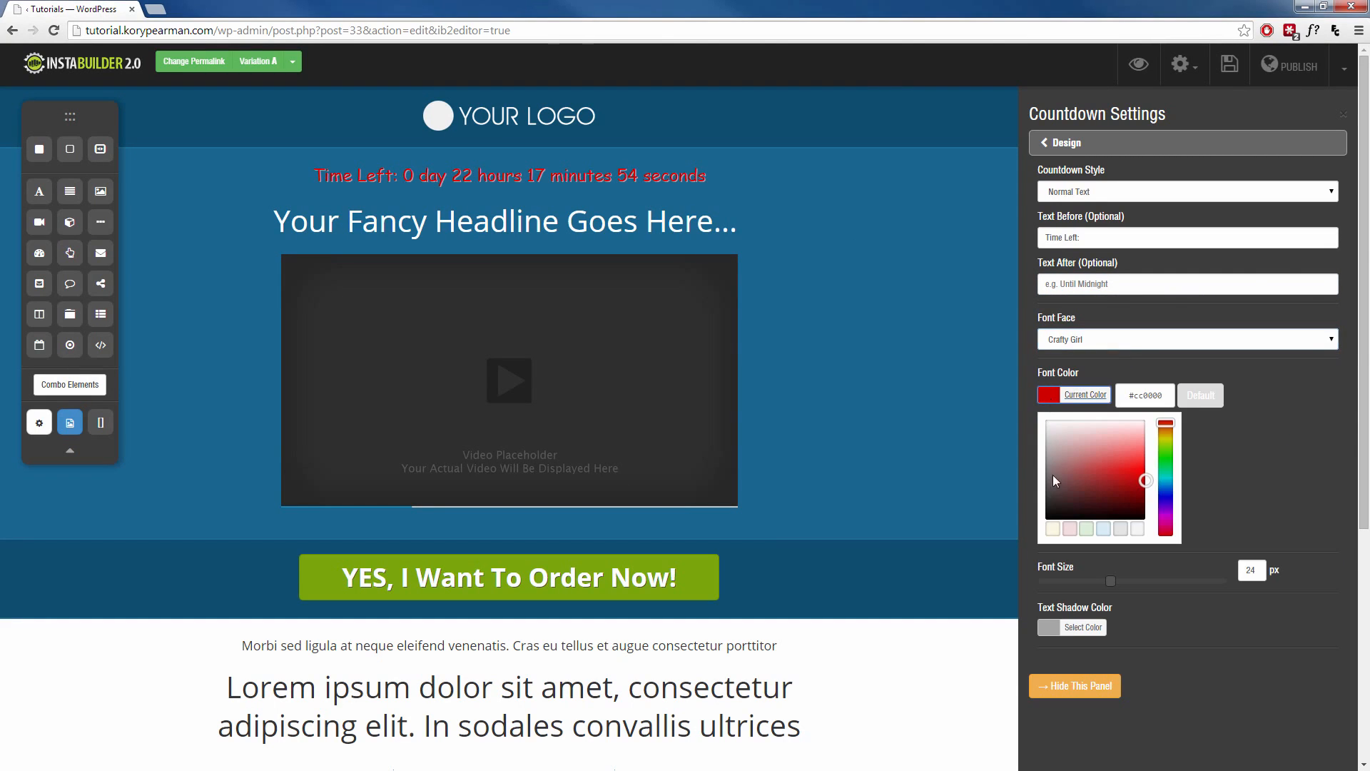
pyautogui.click(1093, 459)
pyautogui.click(1201, 395)
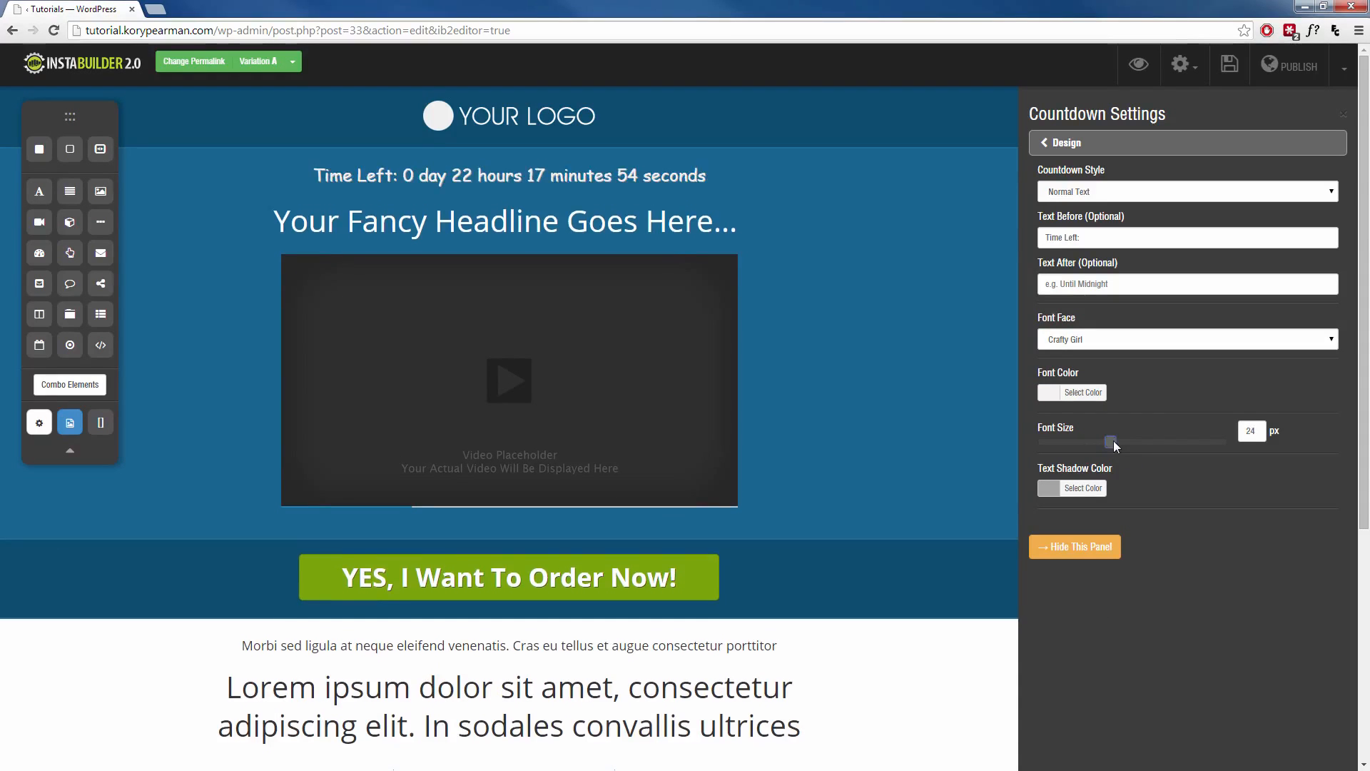
pyautogui.moveTo(1113, 443); pyautogui.dragTo(1086, 445)
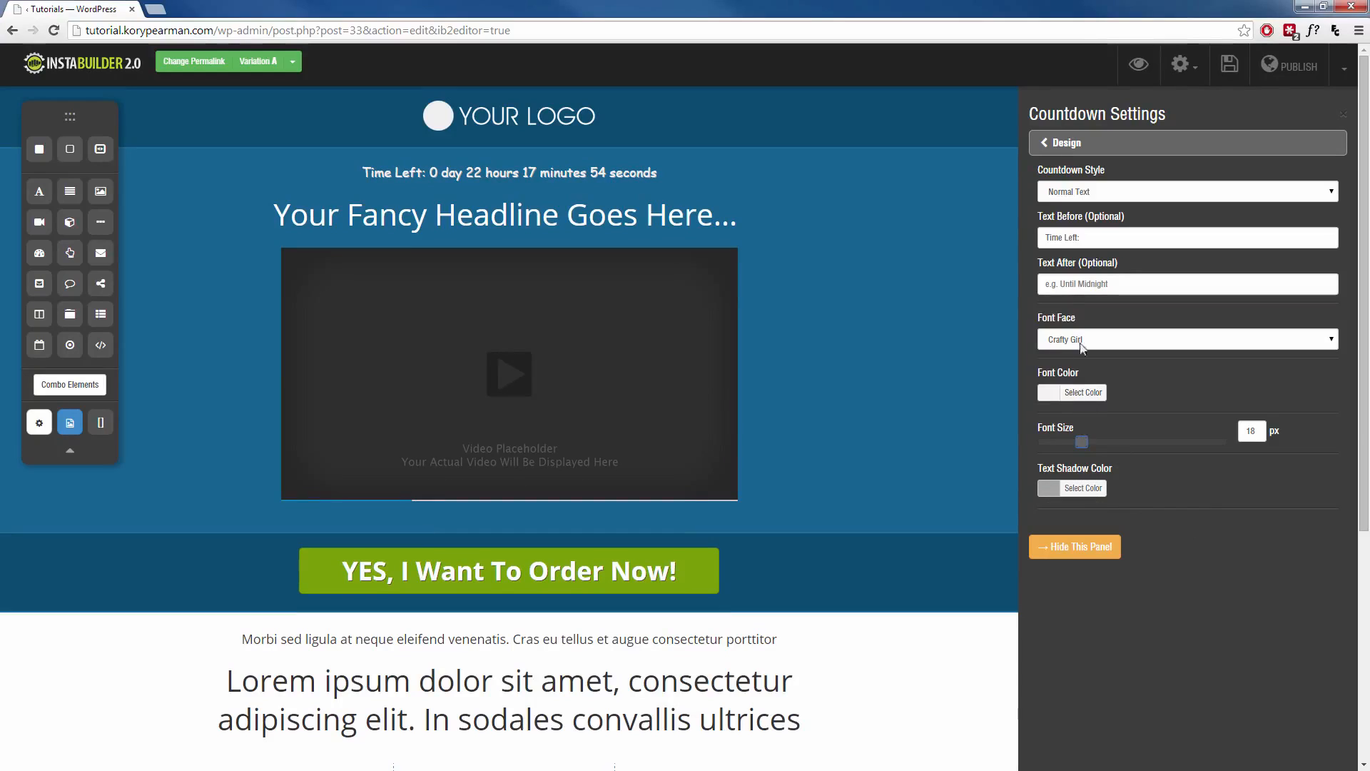
# Step: Try the Fancy Text countdown style and switch the countdown to Flat Box
pyautogui.click(1126, 192)
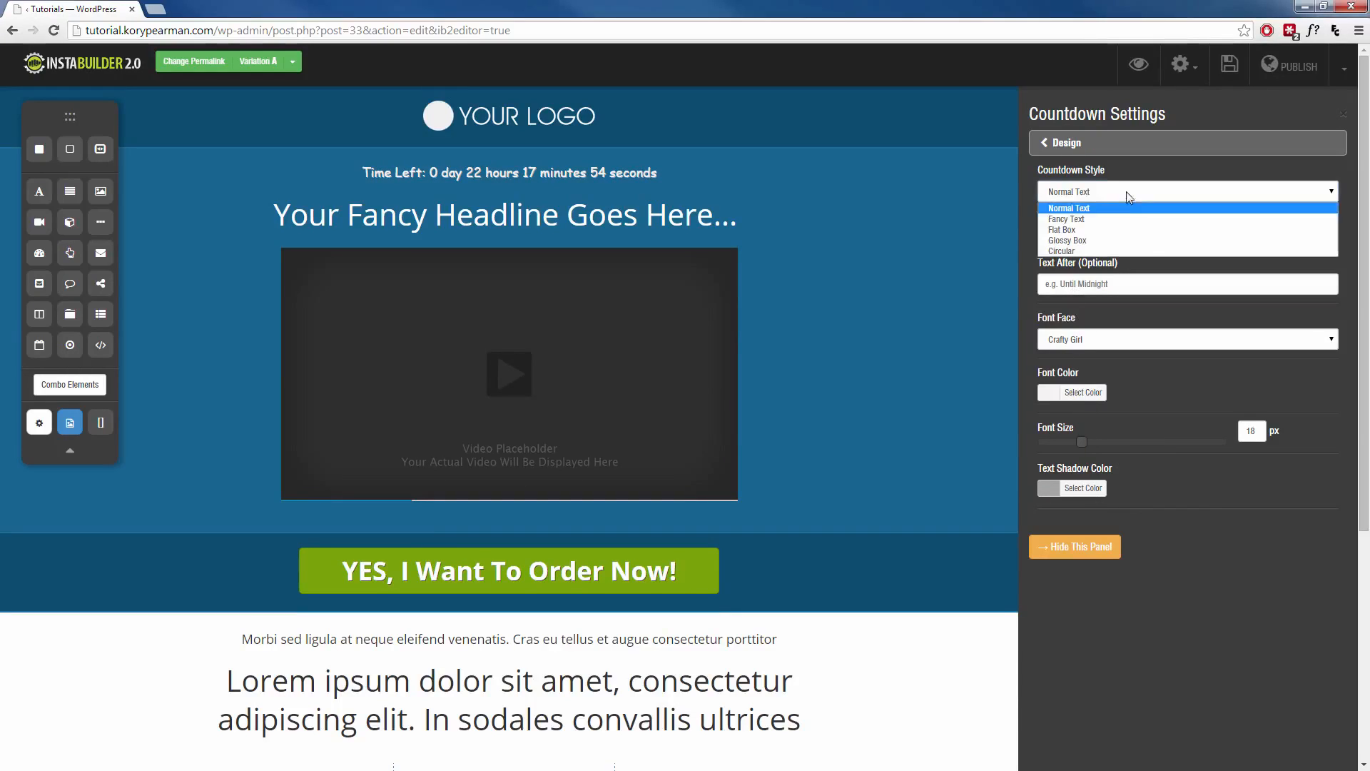
pyautogui.click(1097, 219)
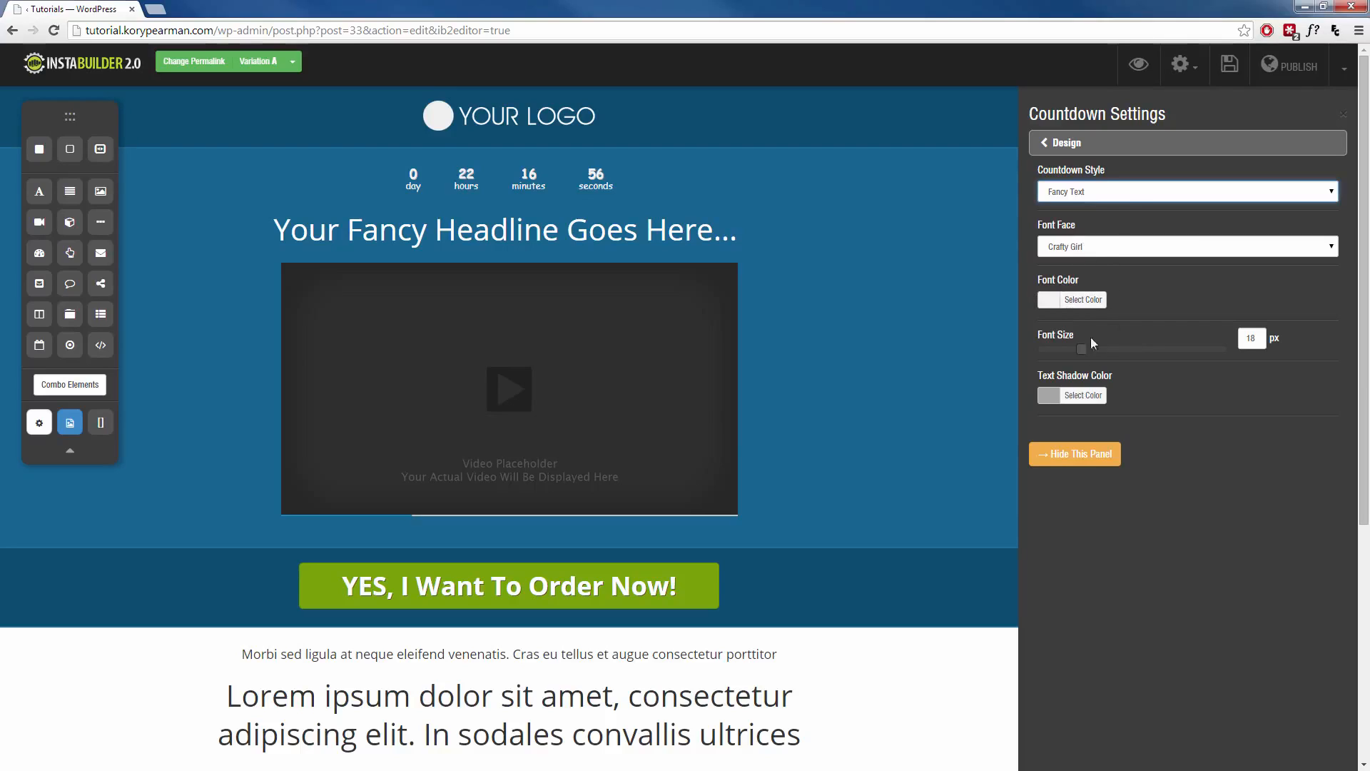
pyautogui.click(1131, 192)
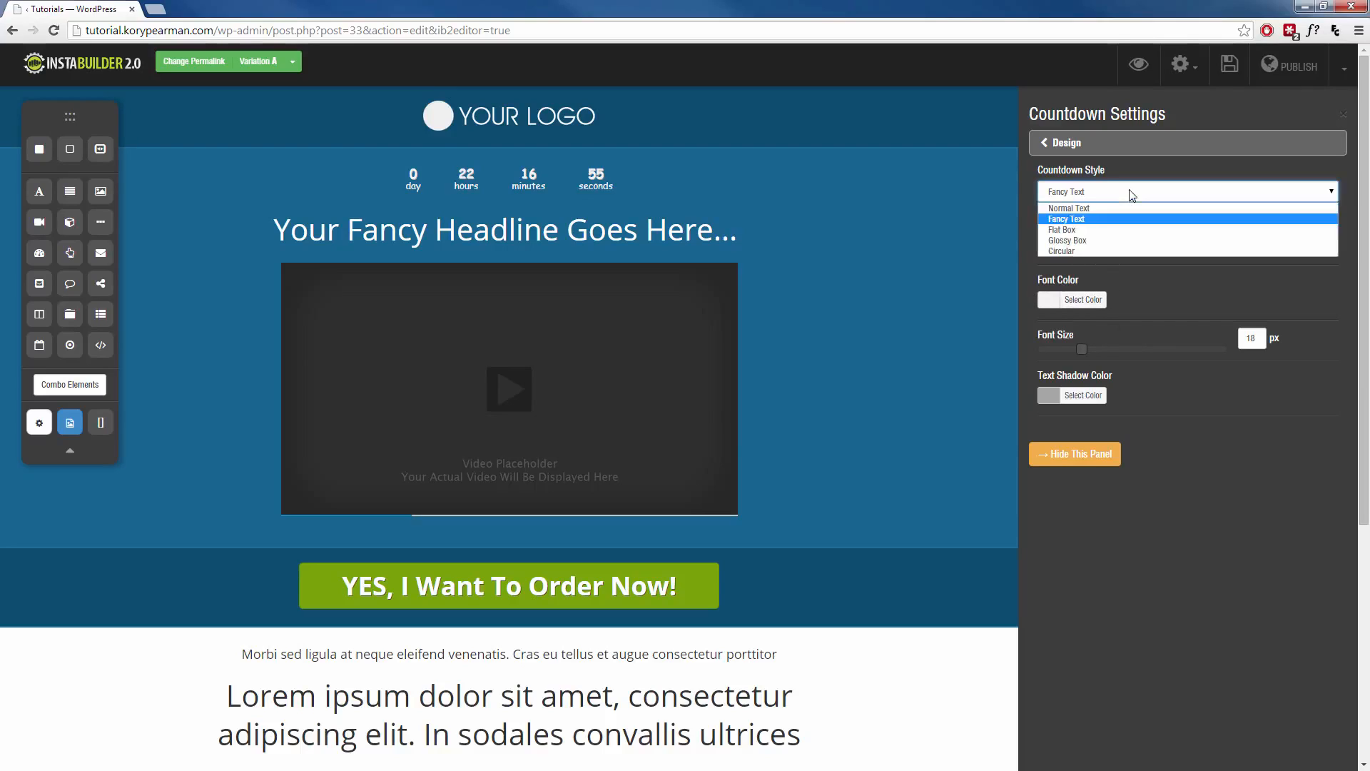
pyautogui.click(1099, 229)
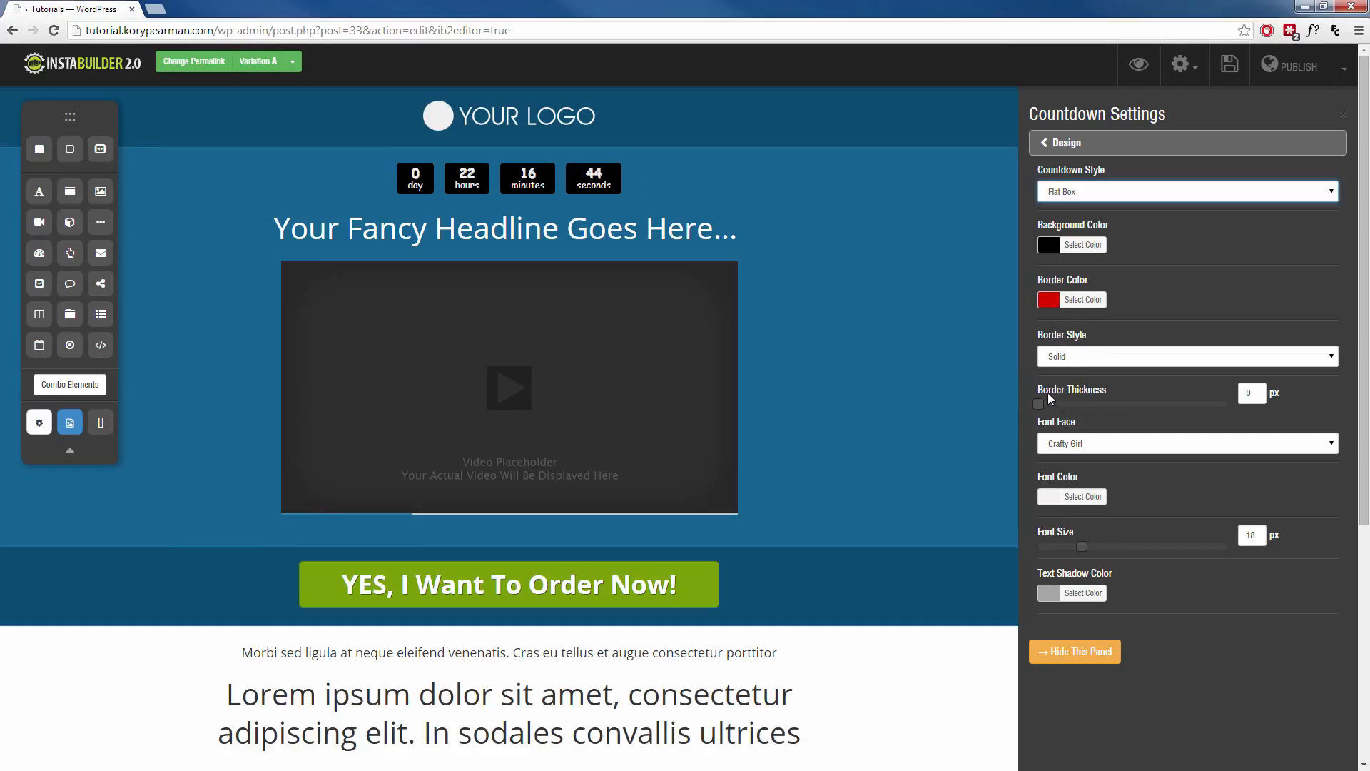
# Step: Set the countdown boxes' border thickness to 3 px and, after trying Dashed and Dotted, their border style to Double
pyautogui.doubleClick(1244, 395)
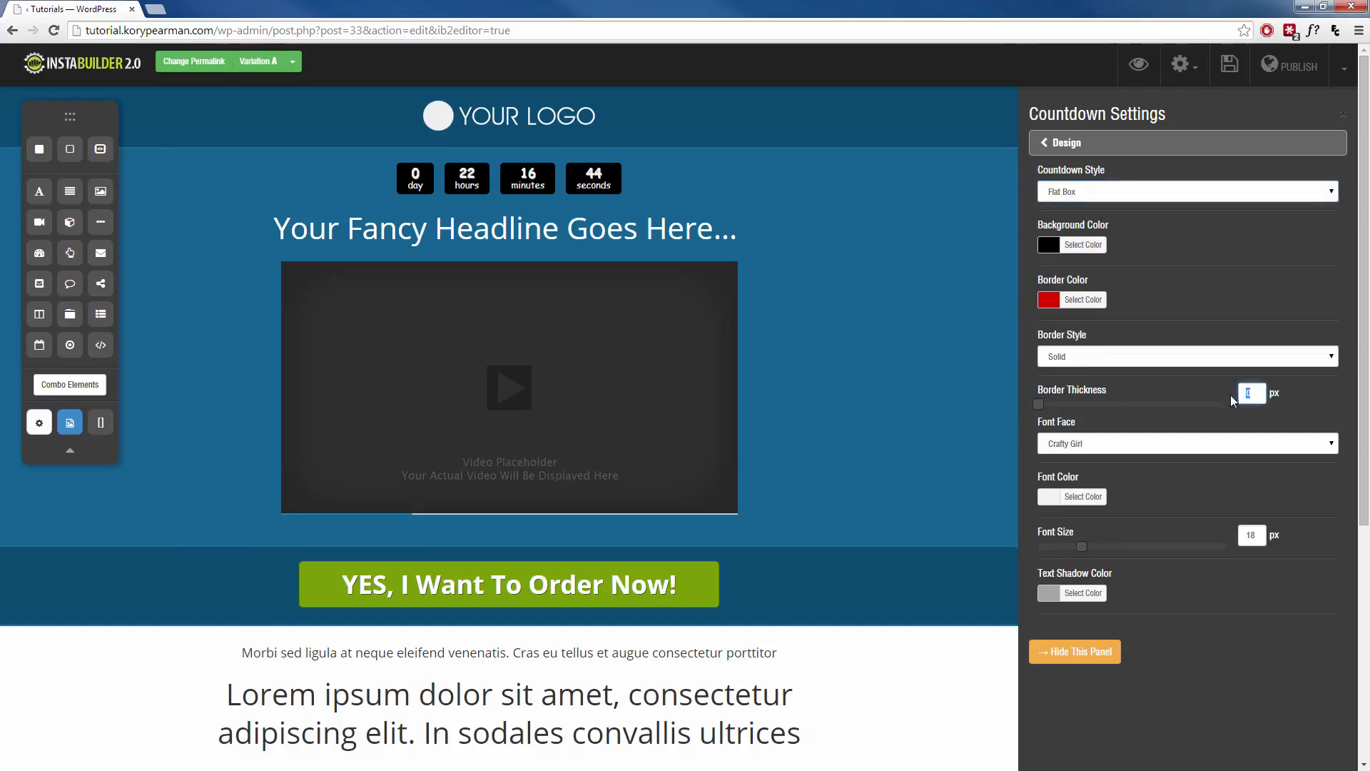
pyautogui.write('3')
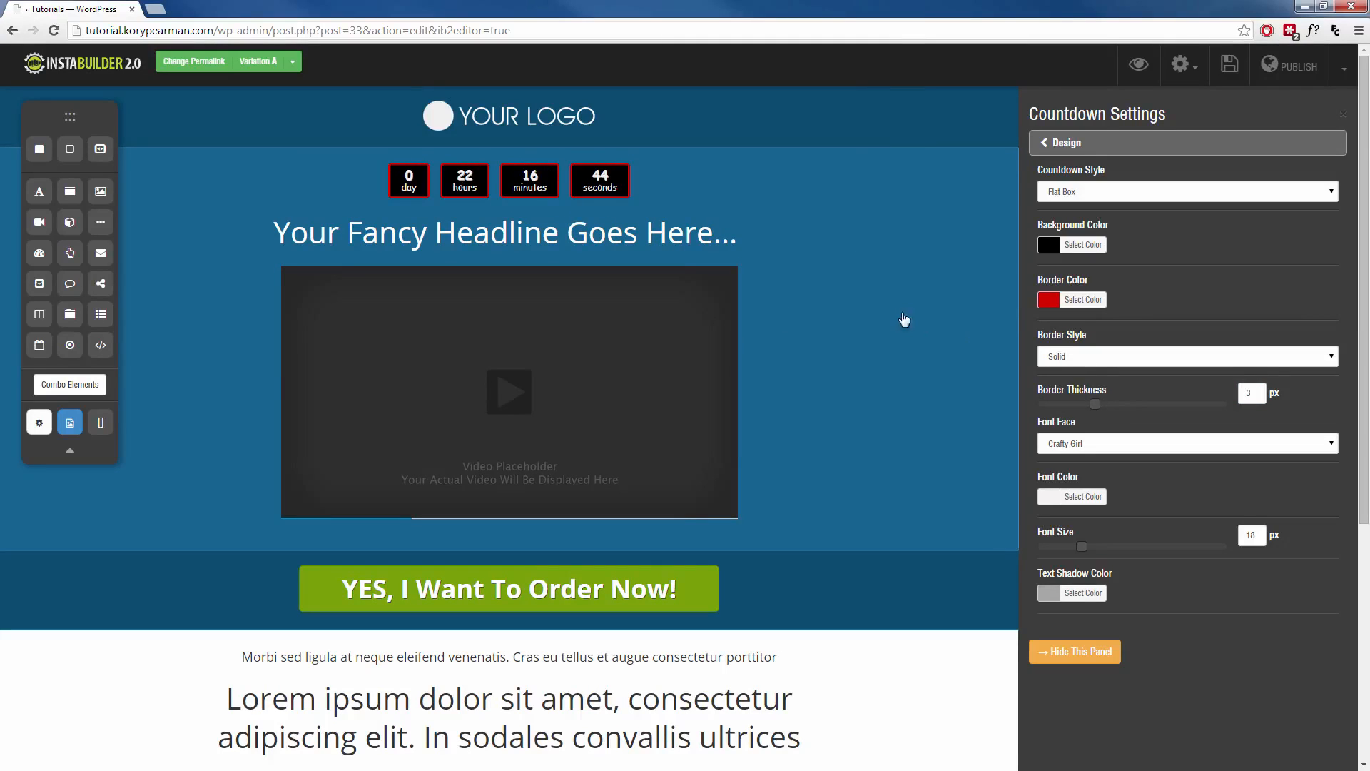
pyautogui.click(1118, 359)
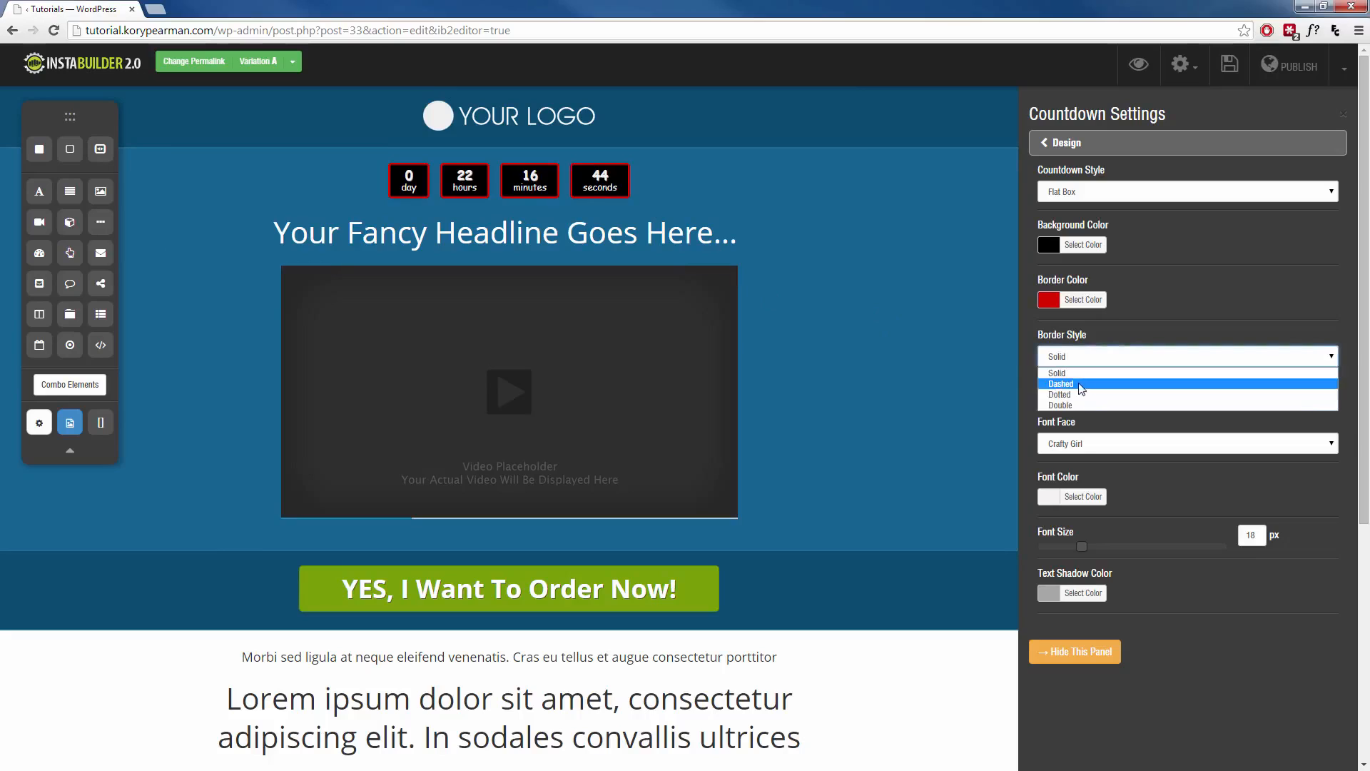
pyautogui.click(1078, 384)
pyautogui.click(1087, 359)
pyautogui.click(1078, 395)
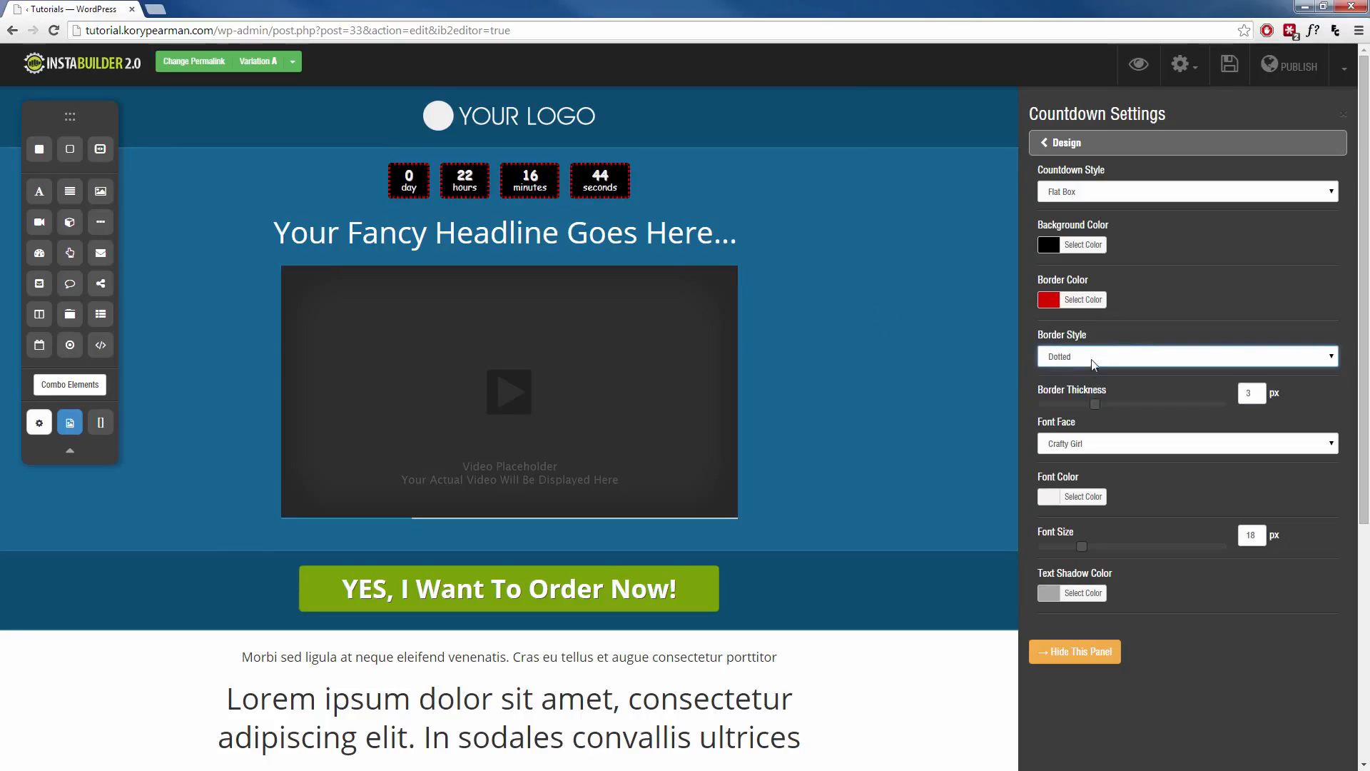
pyautogui.click(1094, 359)
pyautogui.click(1075, 406)
# Step: Try the Glossy Box and Circular countdown styles and return to Flat Box
pyautogui.click(1088, 192)
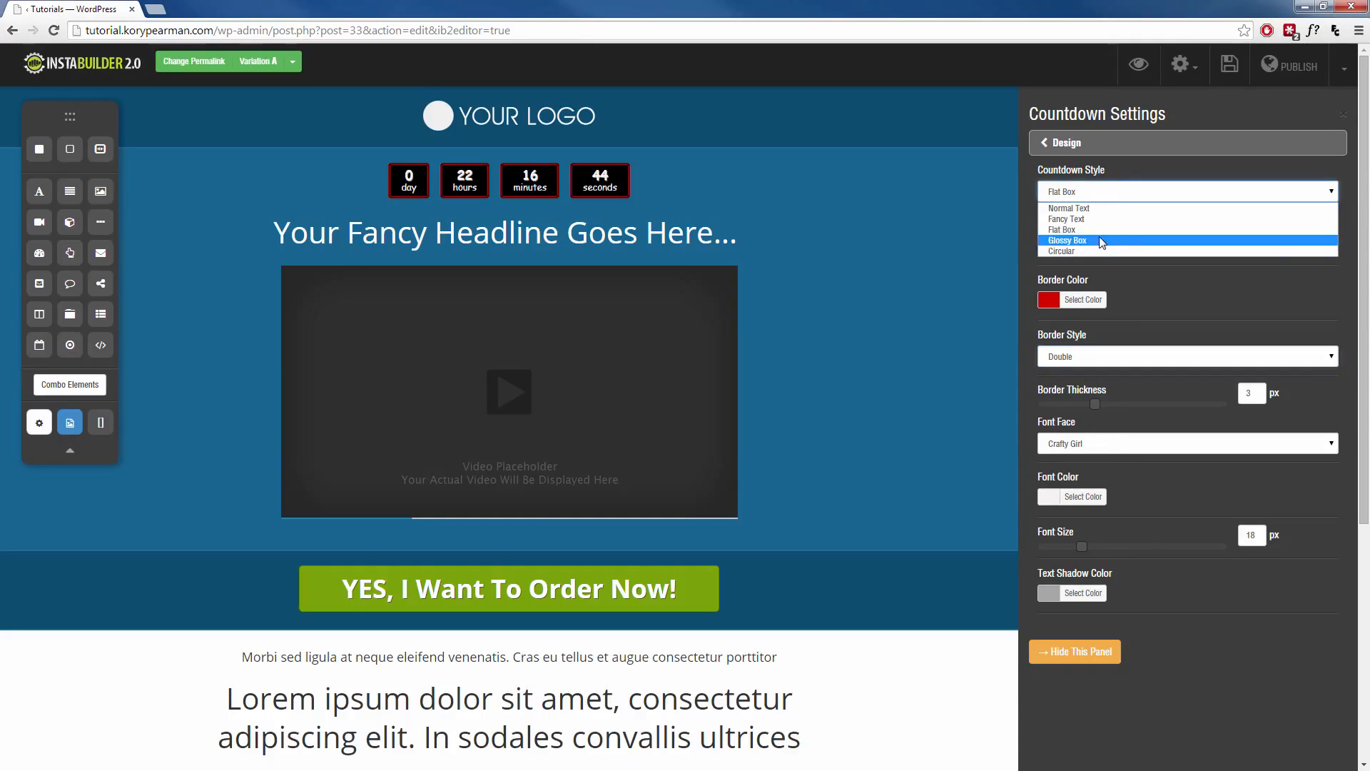
pyautogui.click(1097, 247)
pyautogui.click(1114, 191)
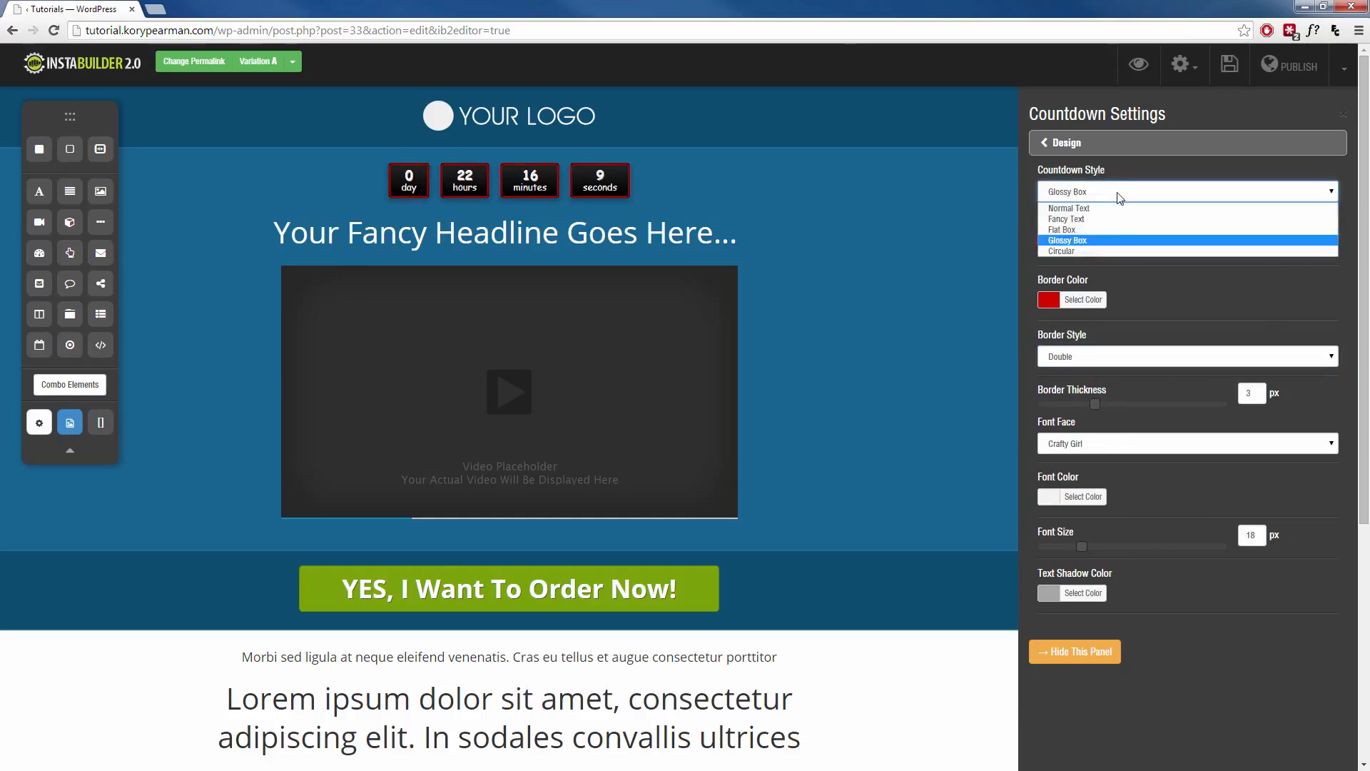
pyautogui.click(1077, 252)
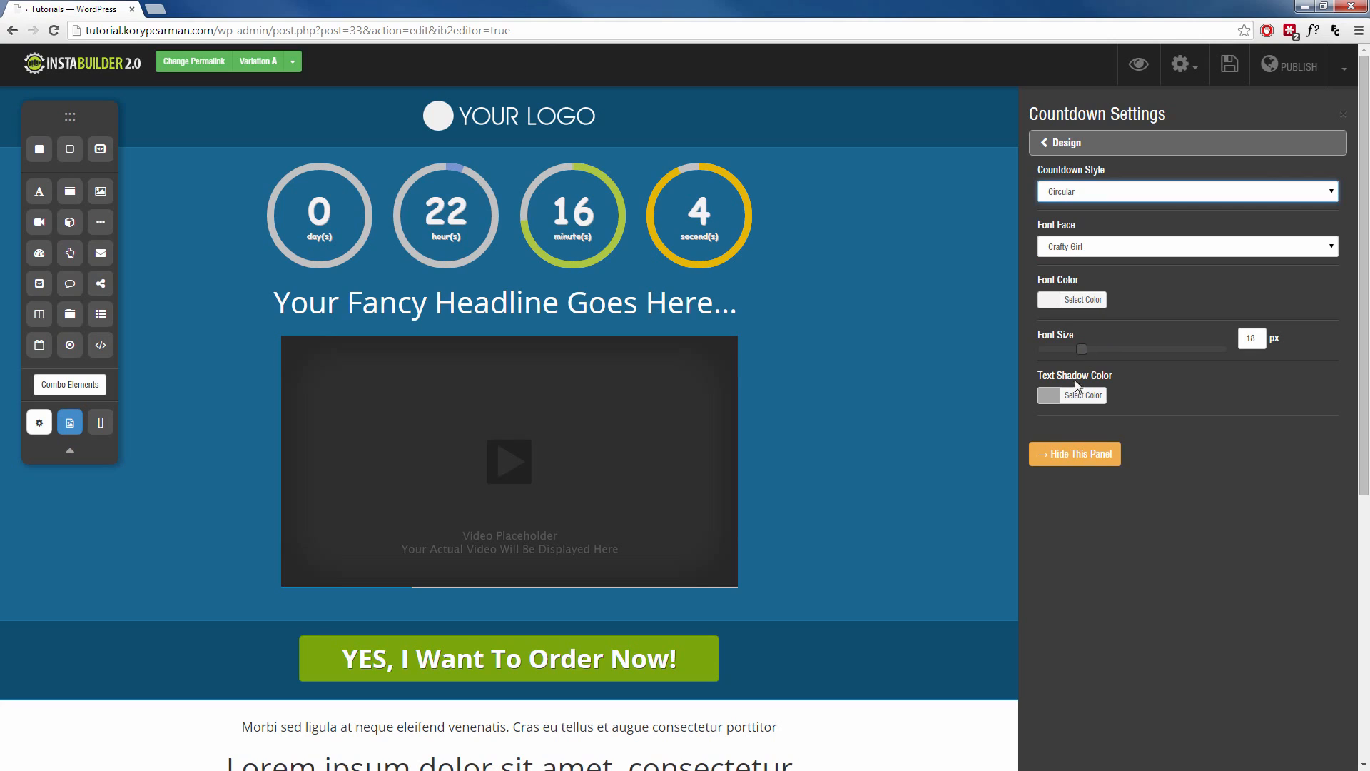
pyautogui.press('Down')
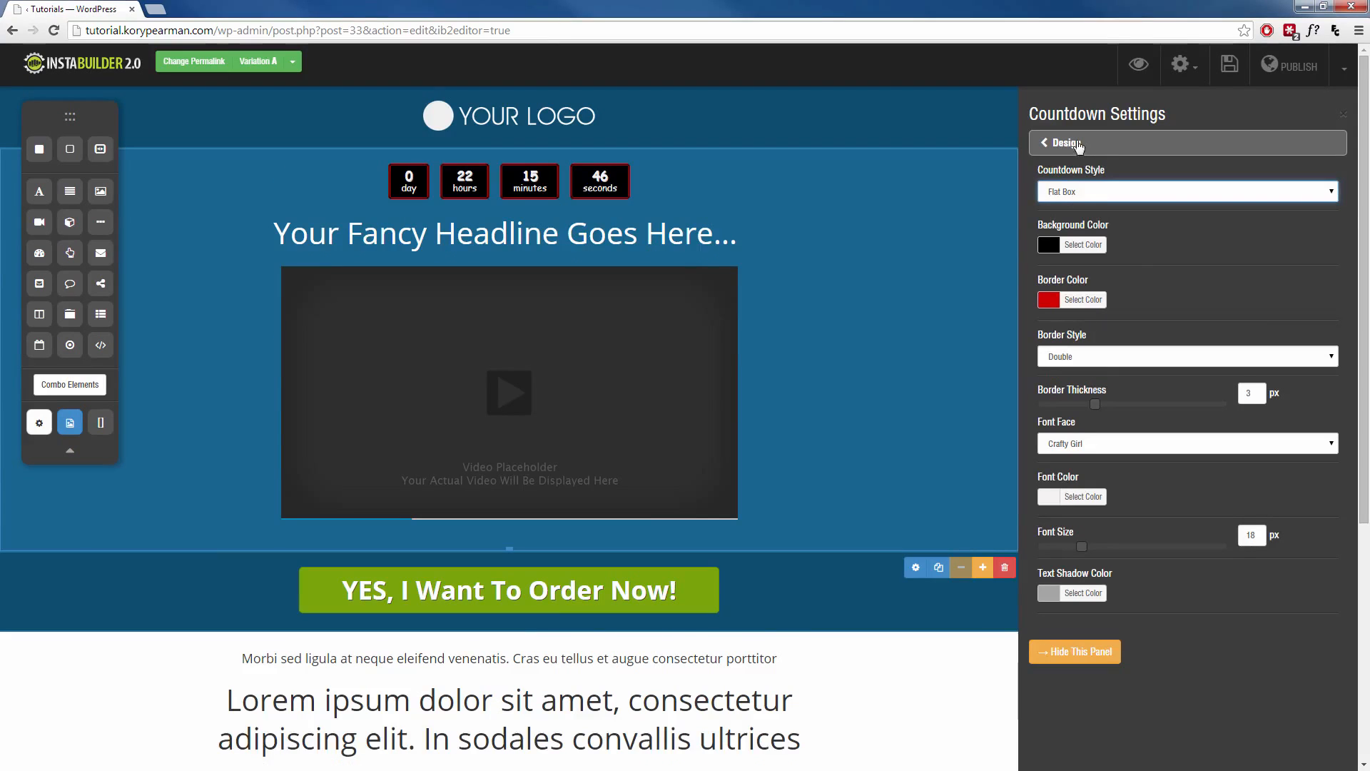
# Step: Try Hide Countdown Timer and Redirect to URL as the countdown's expiry action and settle on Reveal Hidden Content
pyautogui.click(1078, 145)
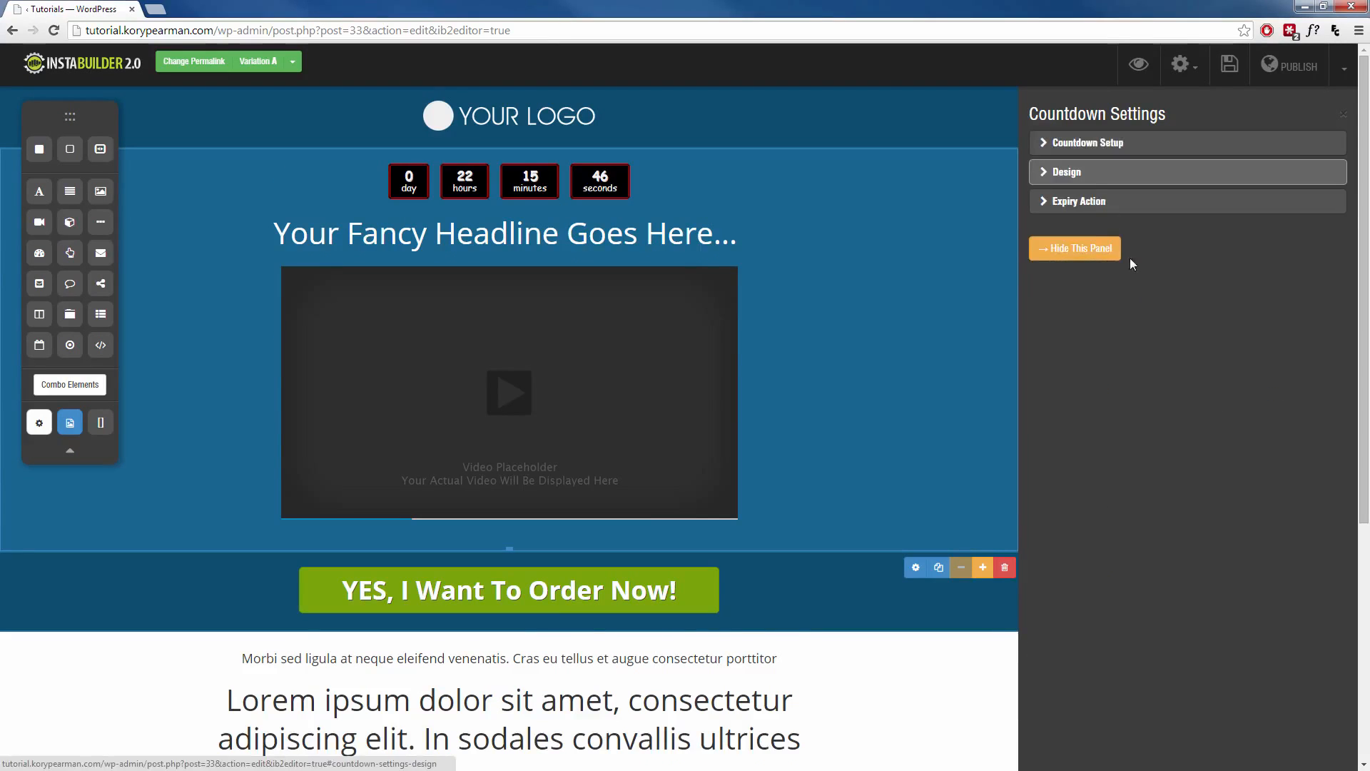
pyautogui.click(1098, 205)
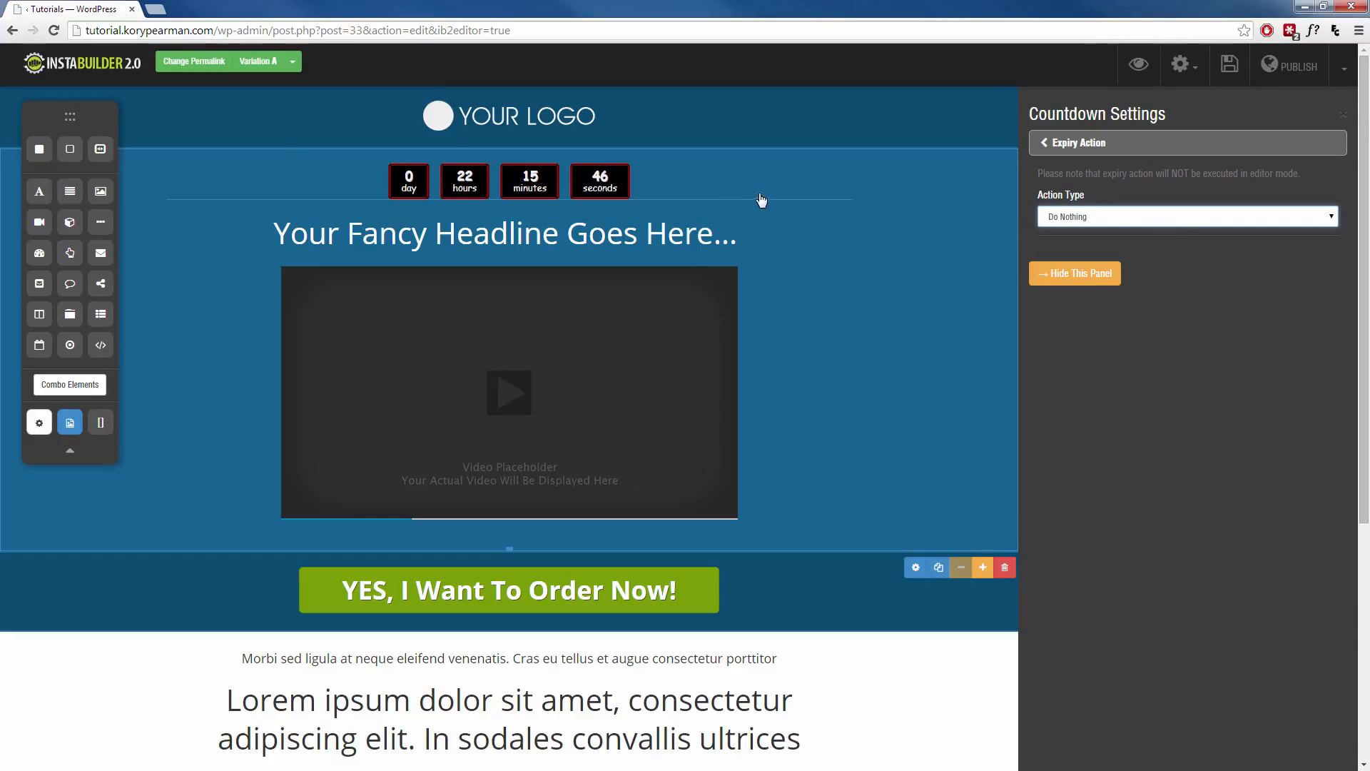
pyautogui.click(1184, 220)
pyautogui.click(1120, 243)
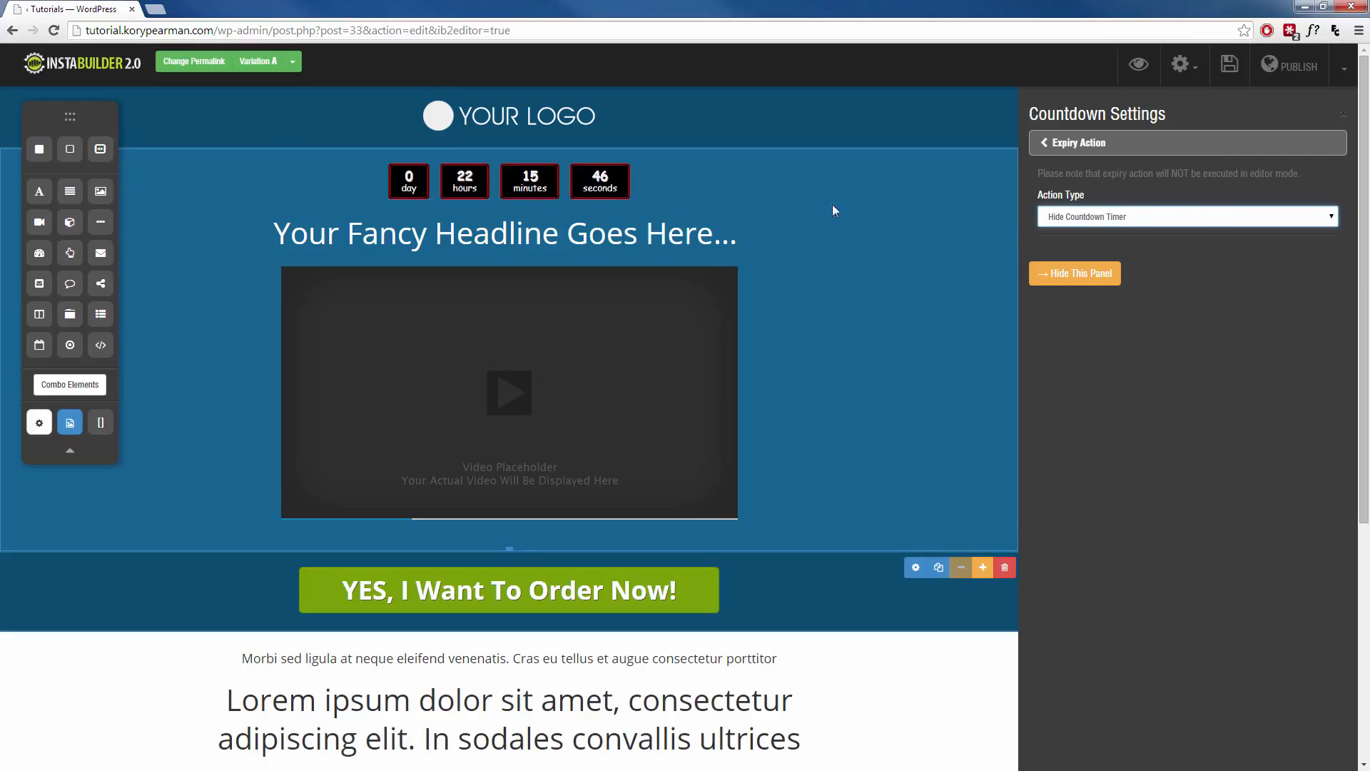
pyautogui.click(1203, 217)
pyautogui.click(1119, 255)
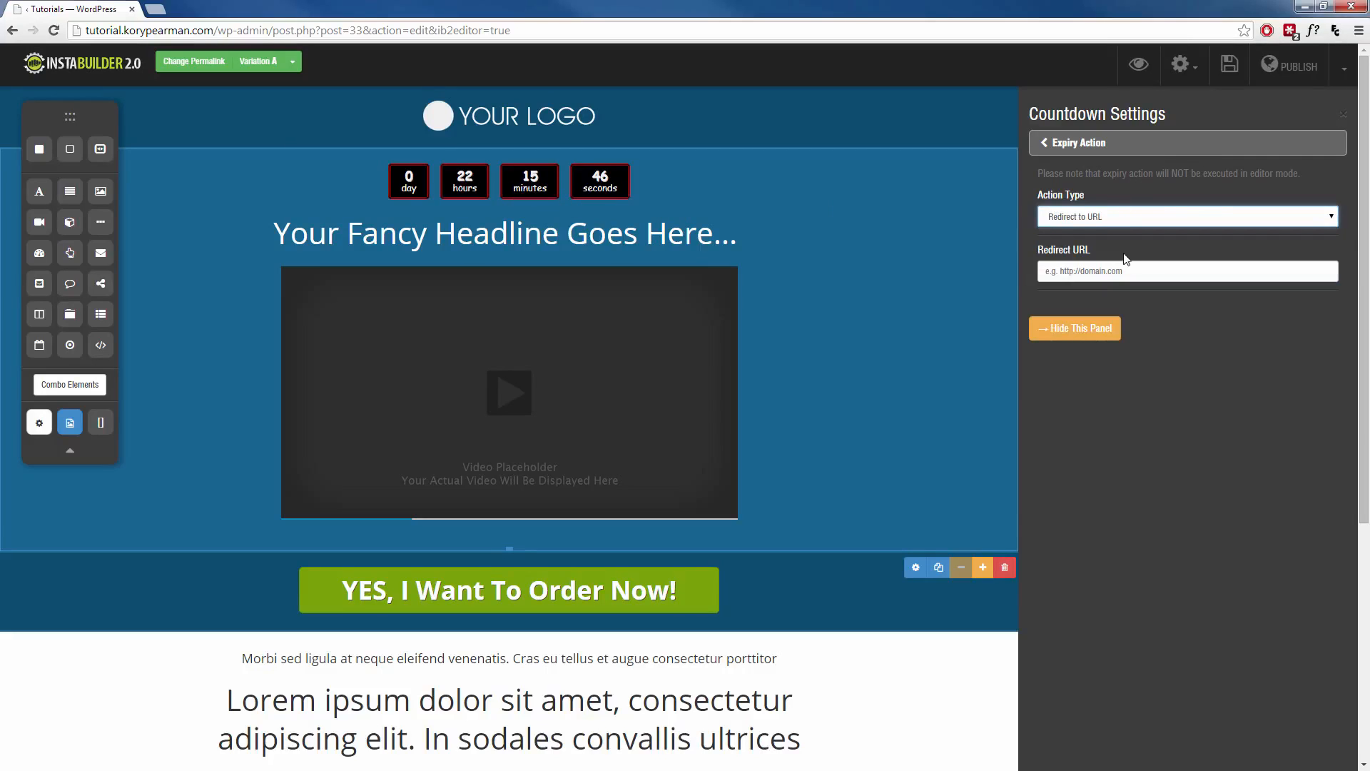
pyautogui.click(1144, 274)
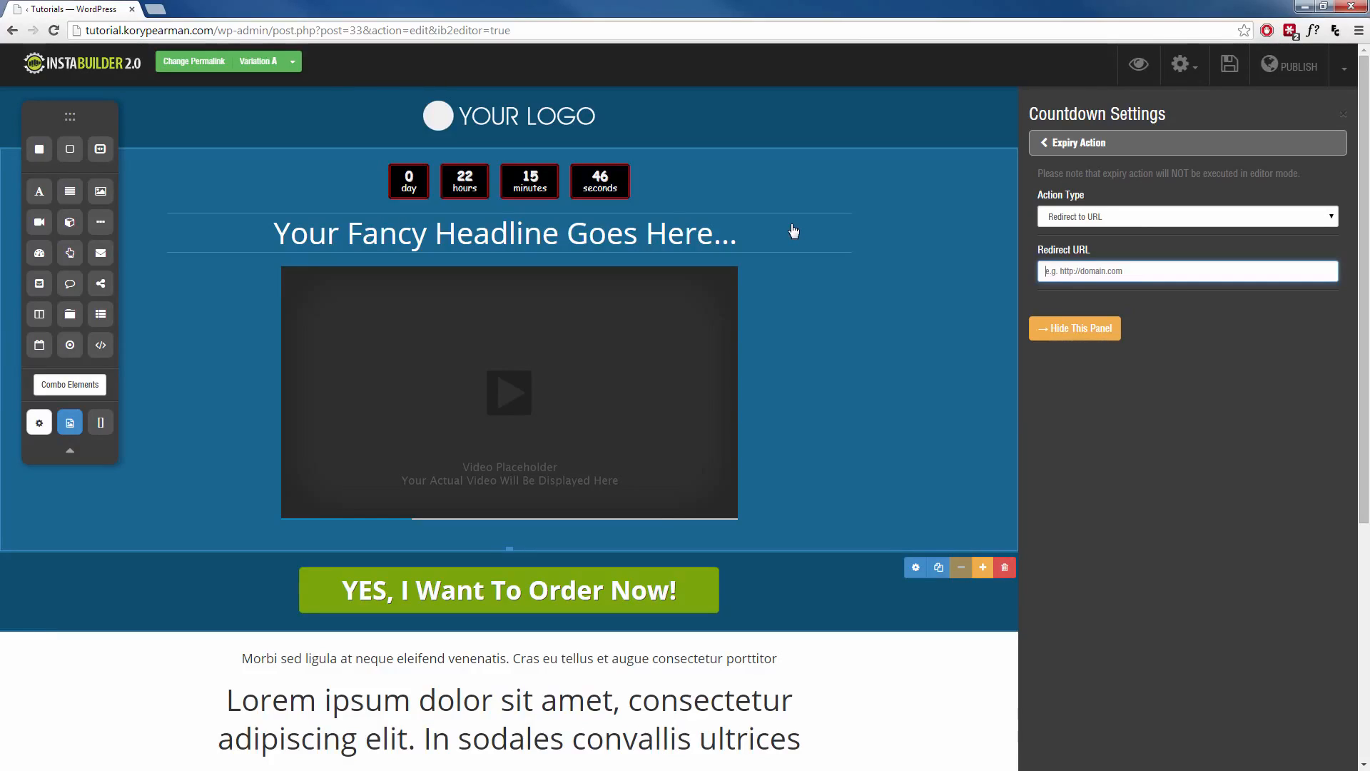
pyautogui.click(1119, 219)
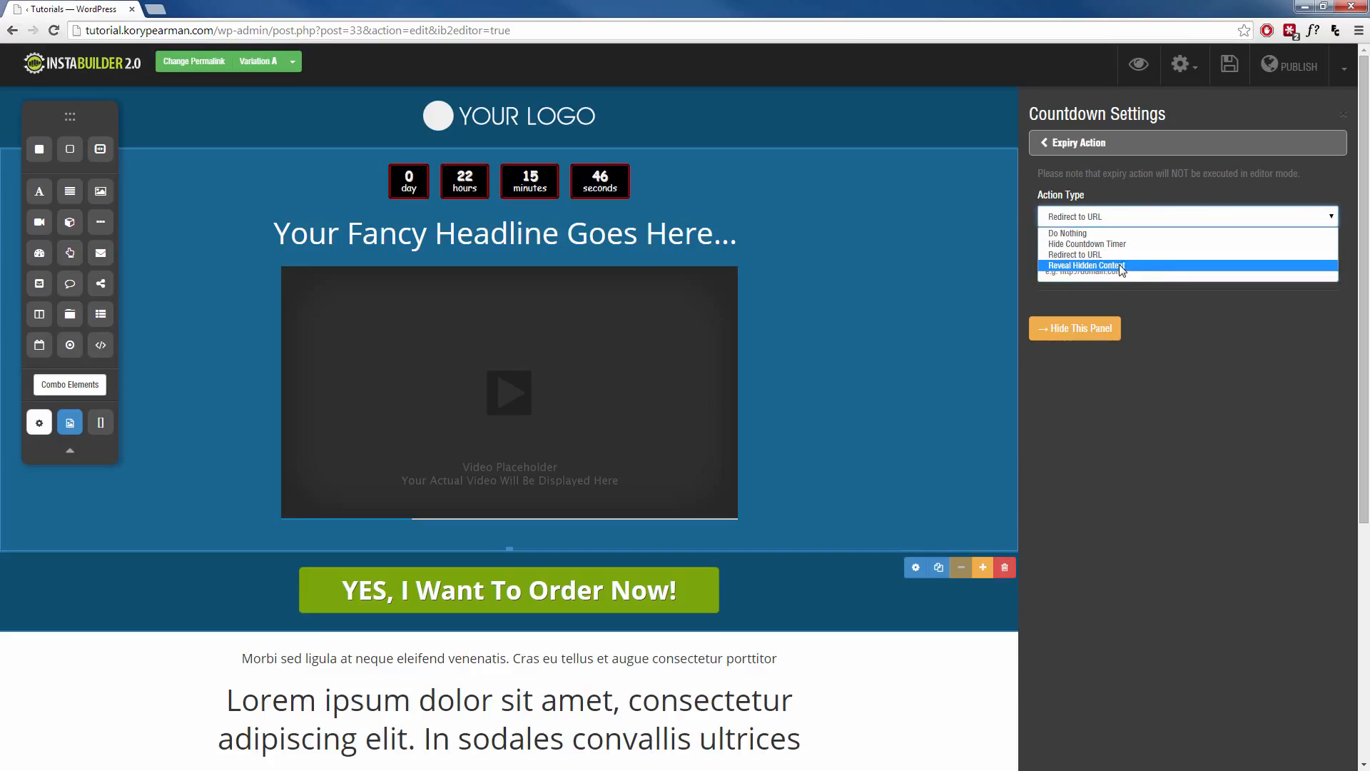
pyautogui.click(1119, 265)
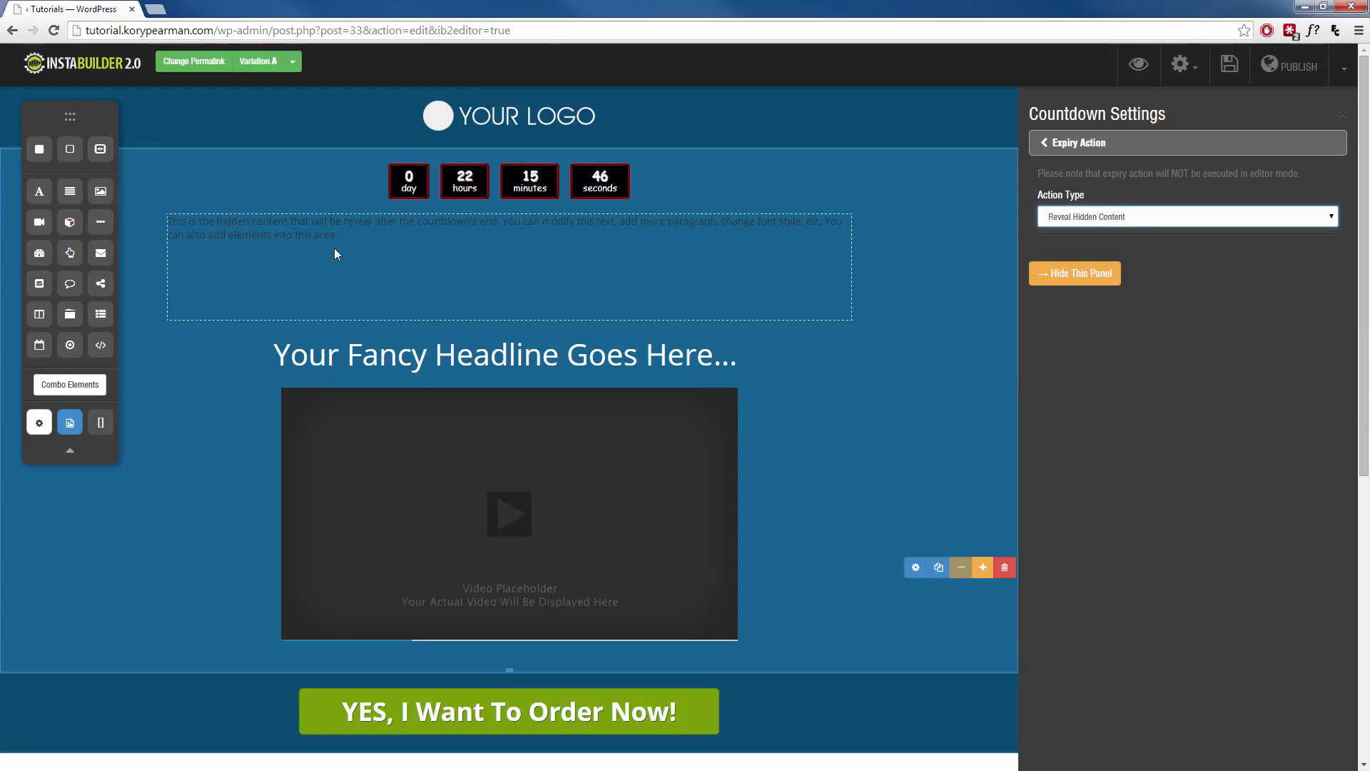
# Step: Add an image element to the countdown's hidden content area and reopen the expiry action settings
pyautogui.moveTo(39, 193); pyautogui.dragTo(205, 269)
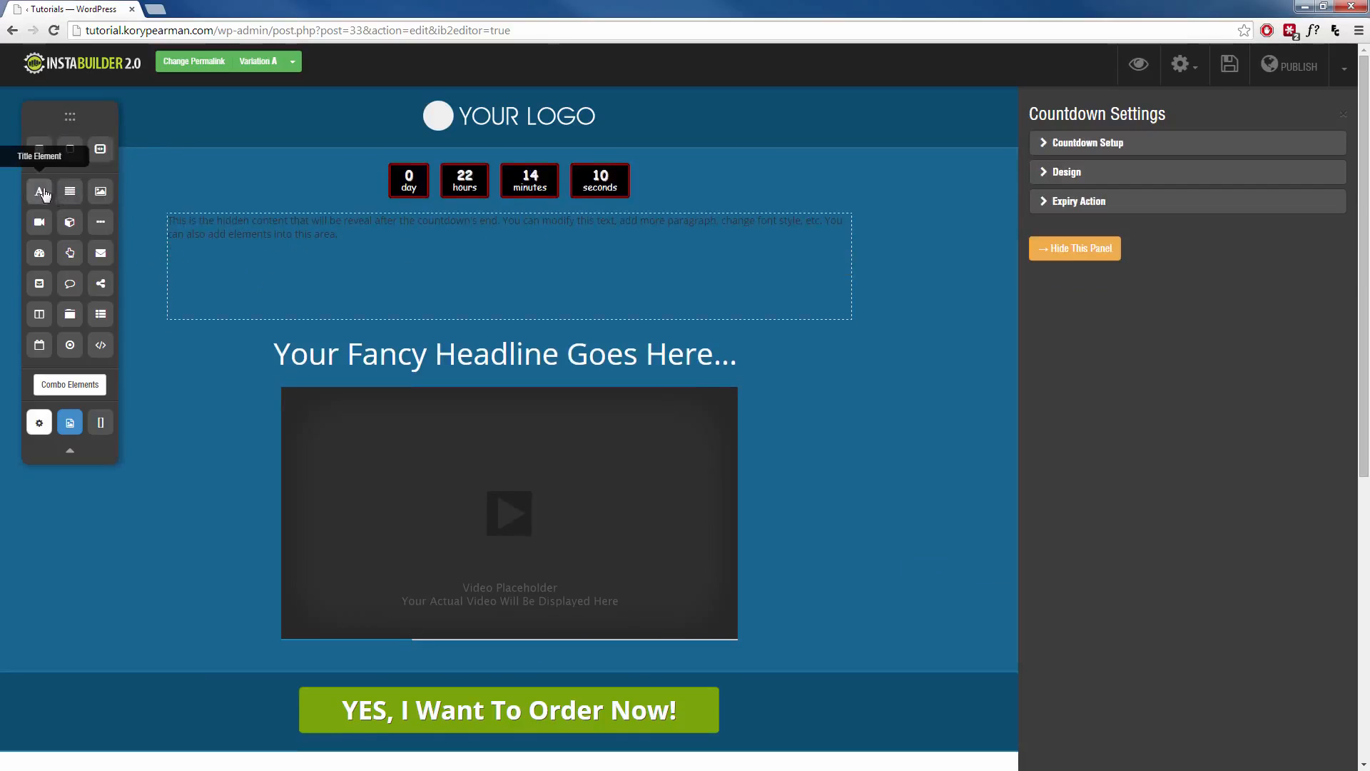
pyautogui.moveTo(101, 191); pyautogui.dragTo(307, 266)
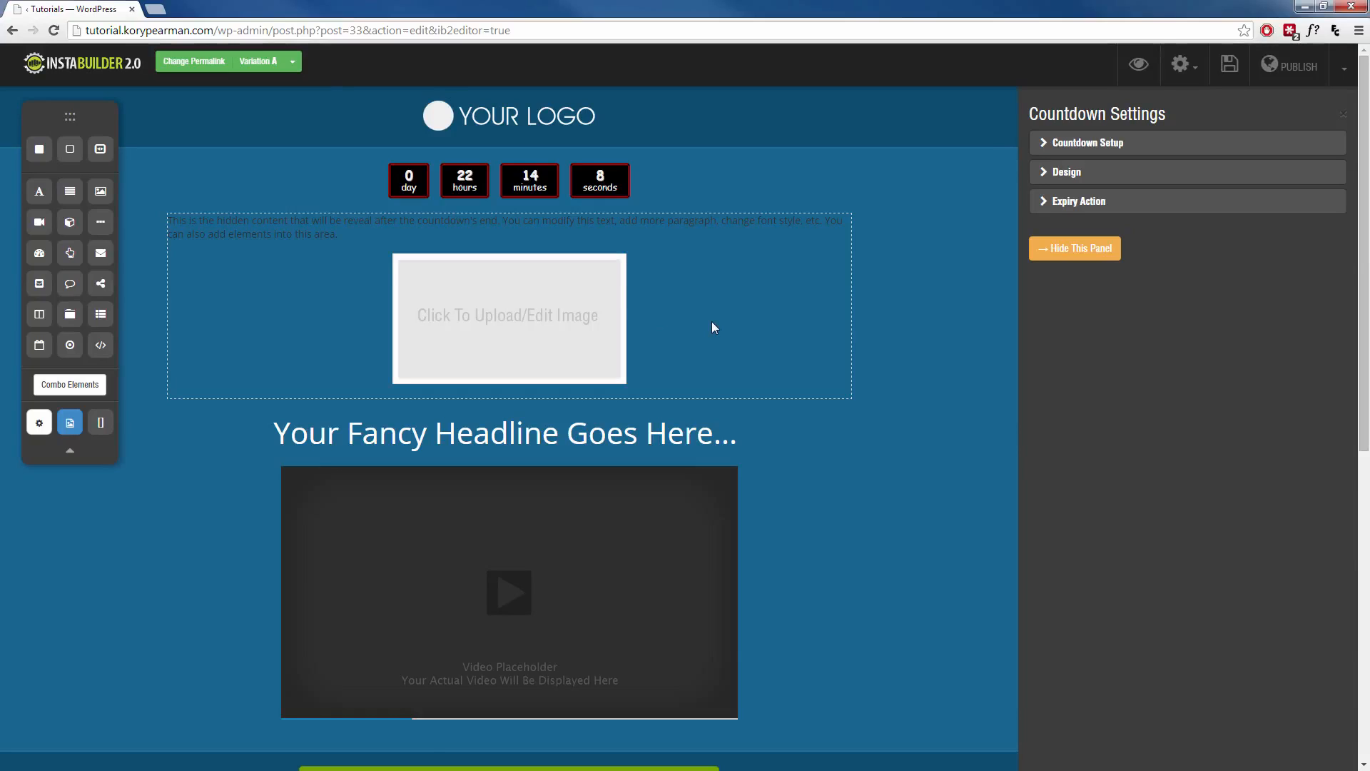
pyautogui.click(1116, 198)
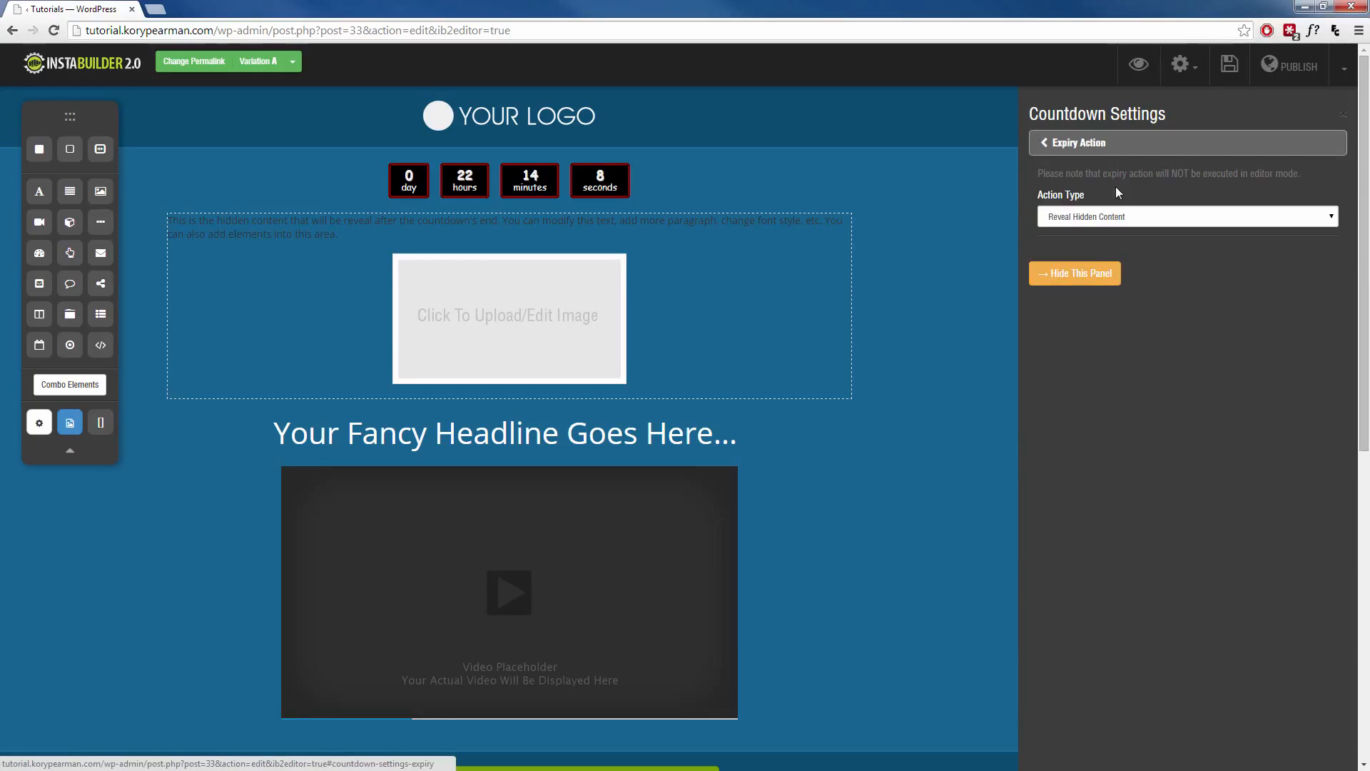